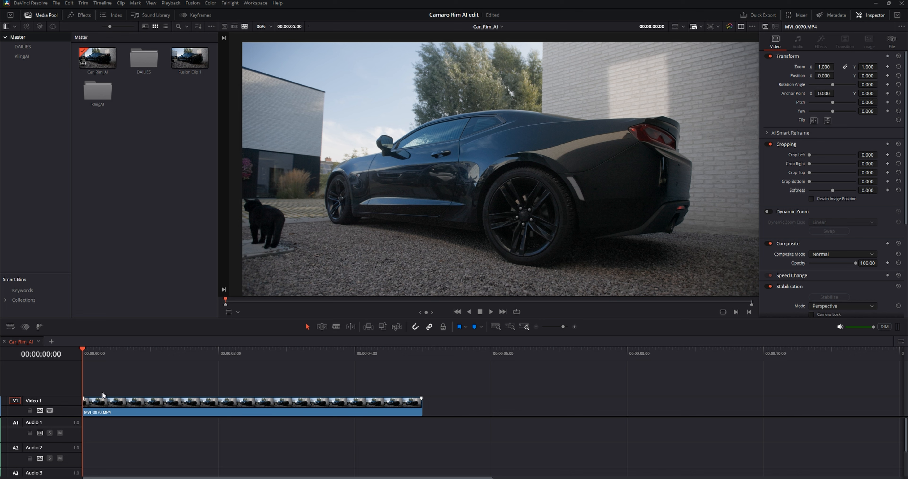
Step: Check the frame rate in the timeline clip's attributes, the timeline settings and the project settings
click(125, 382)
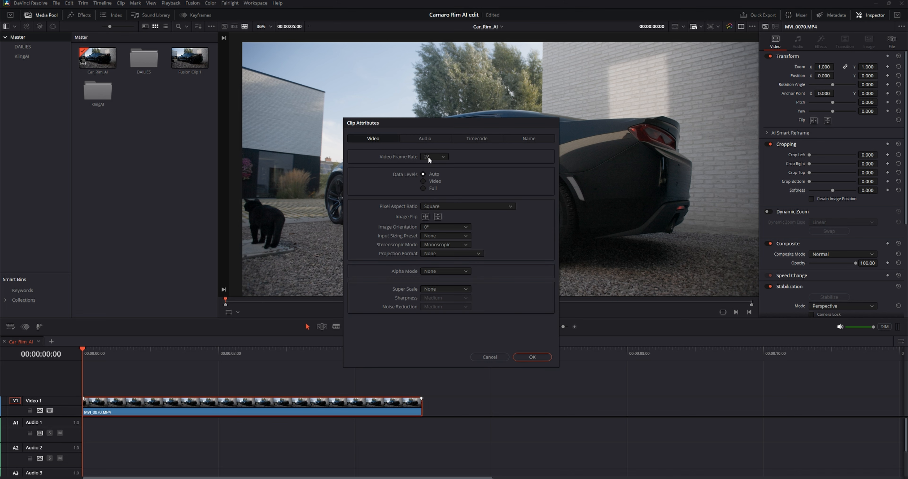
click(490, 356)
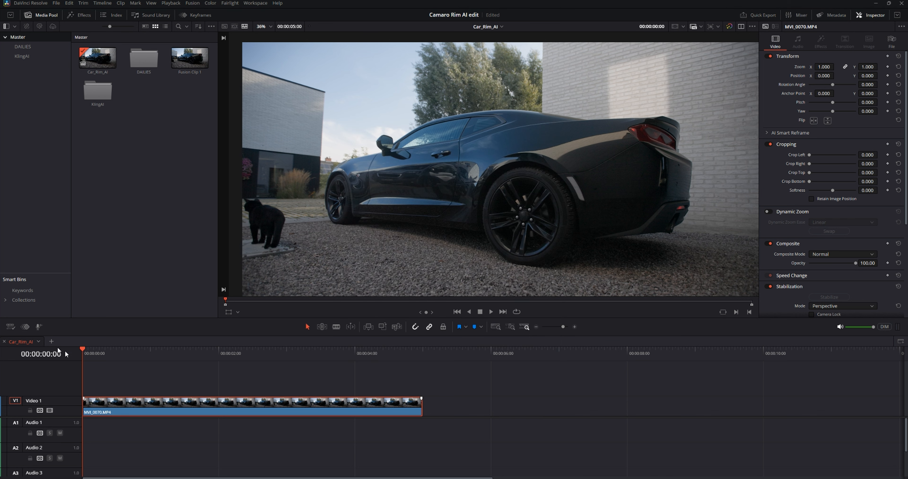
right_click(30, 342)
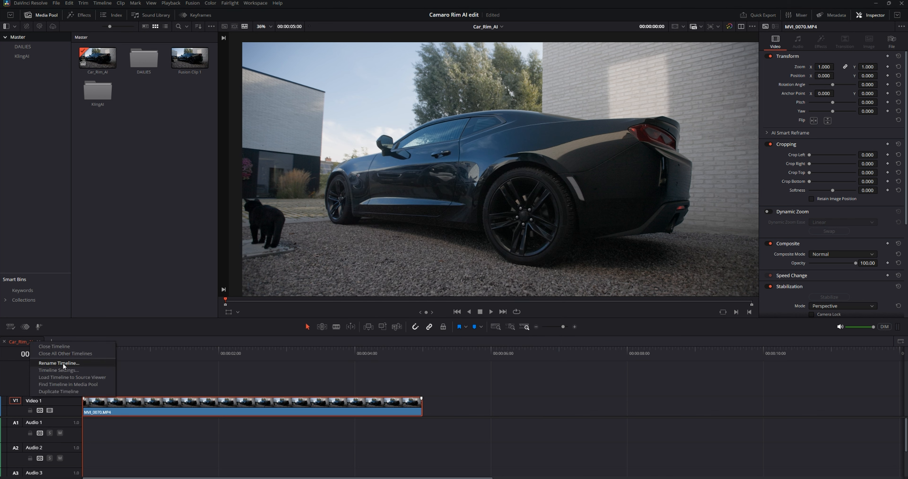
click(58, 370)
key(Escape)
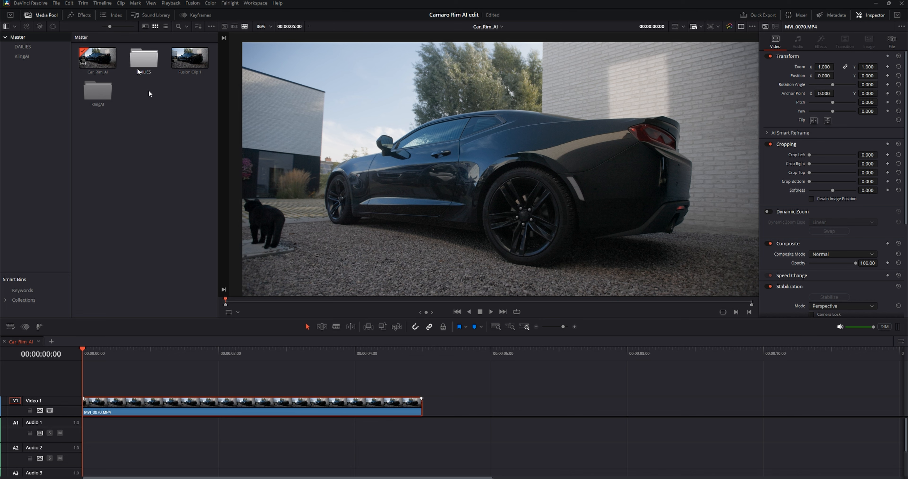
click(56, 3)
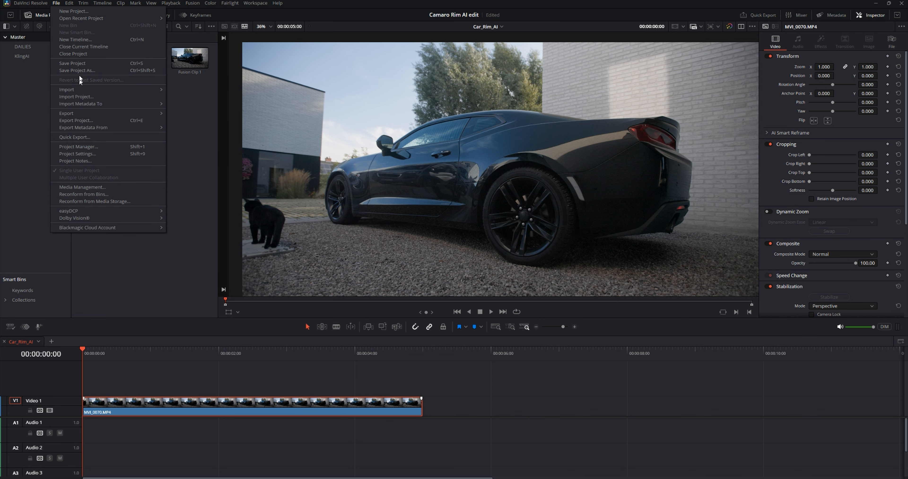
click(84, 153)
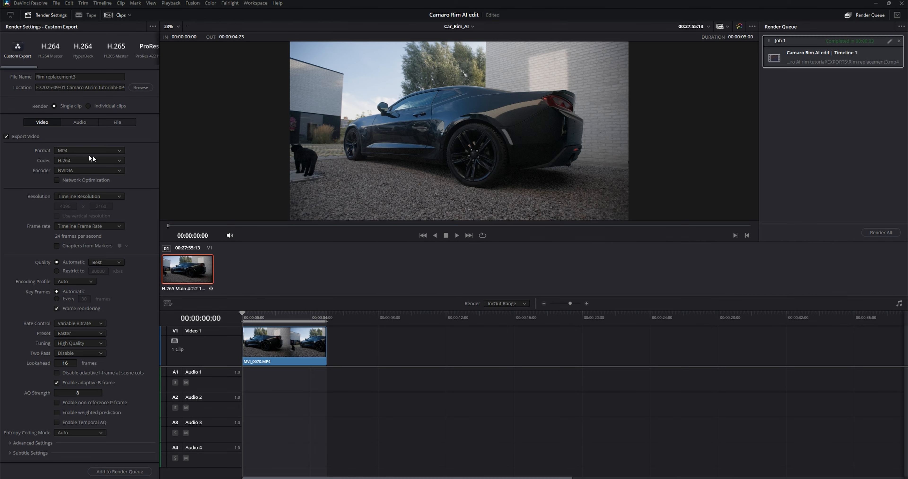
Step: Set the export format to MP4, add the Car_Rim_AI timeline to the render queue and render it
click(70, 150)
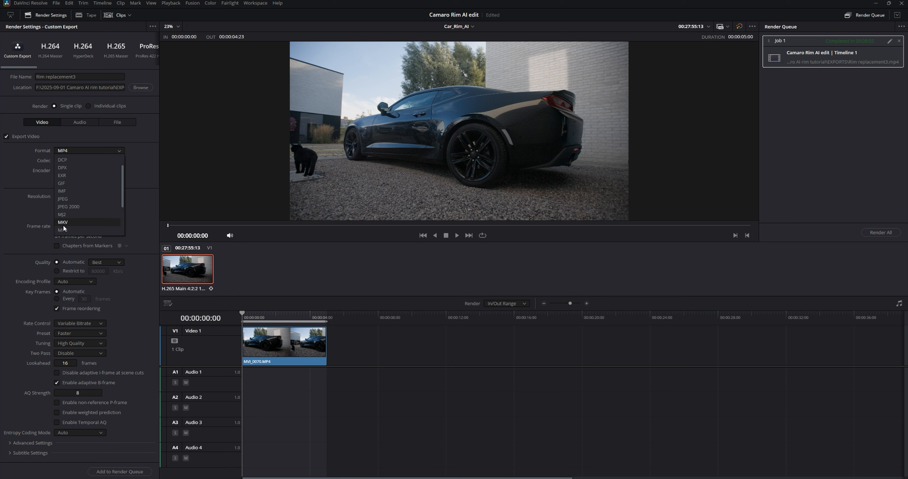
click(71, 230)
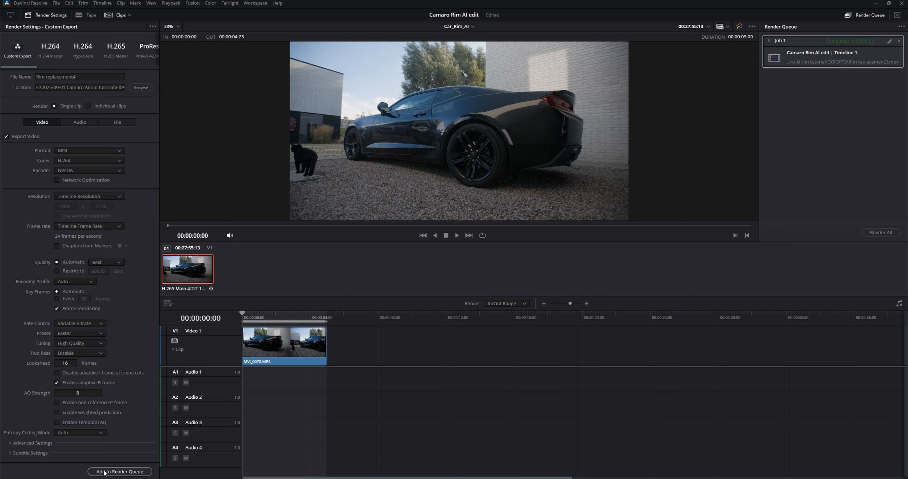
click(116, 471)
click(879, 233)
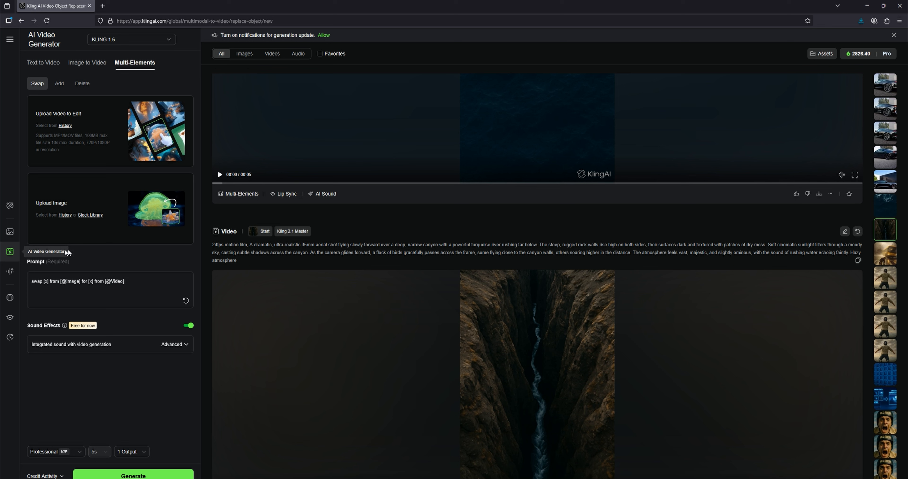
Step: Switch to Kling AI in the browser and review the available video models, keeping KLING 1.6
click(118, 41)
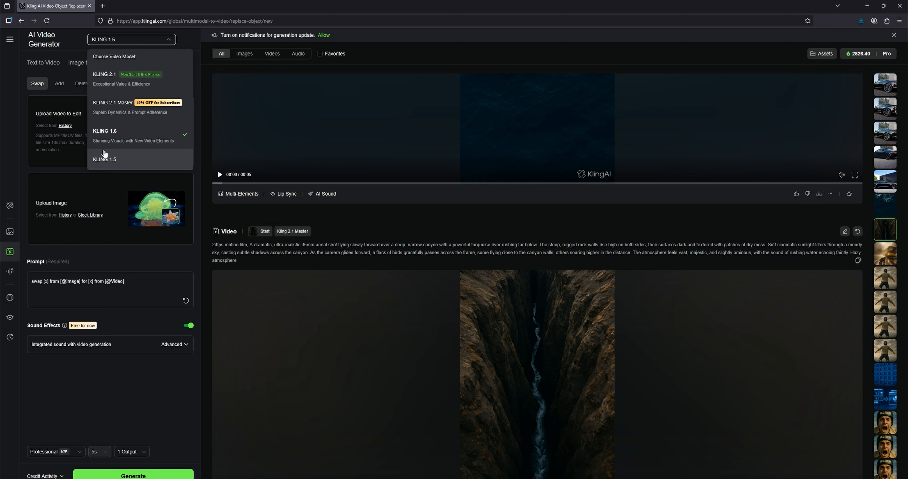
click(73, 37)
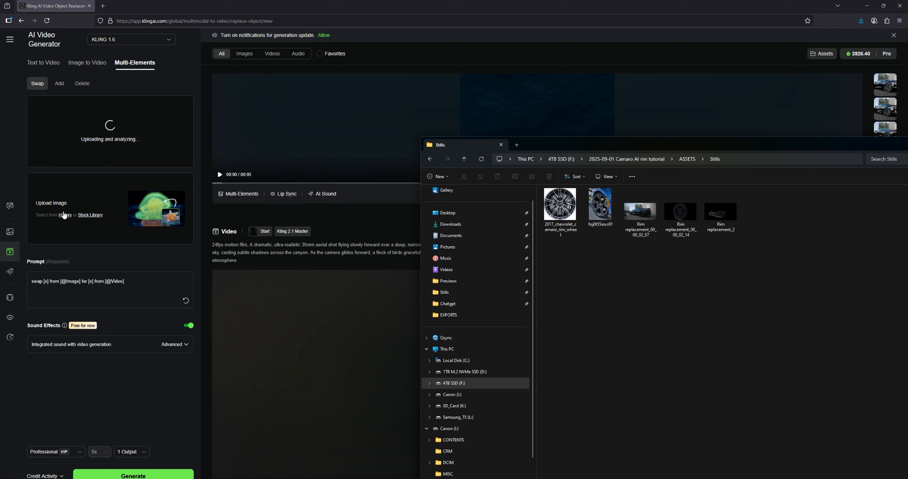
Step: Inspect 2017_chevrolet_camaro_rim_wheel up close and use it as the reference image with Subject as the reference area
double_click(559, 206)
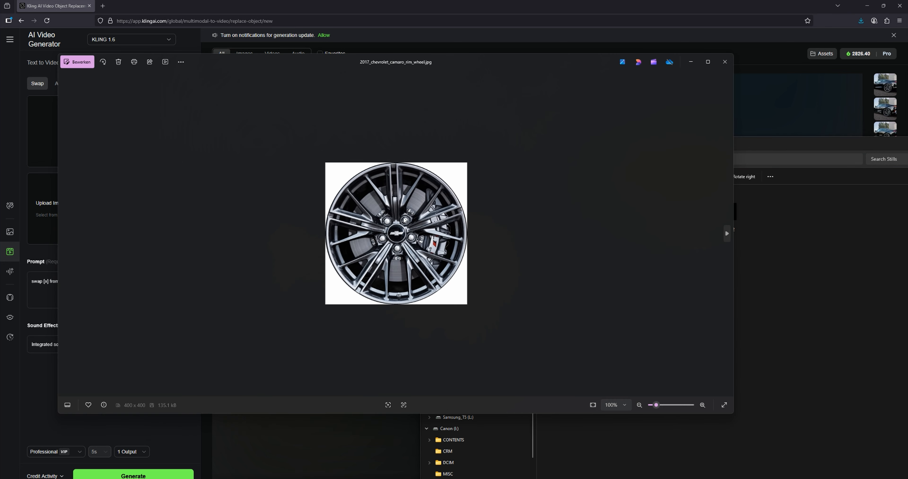
scroll(398, 243, up, 5)
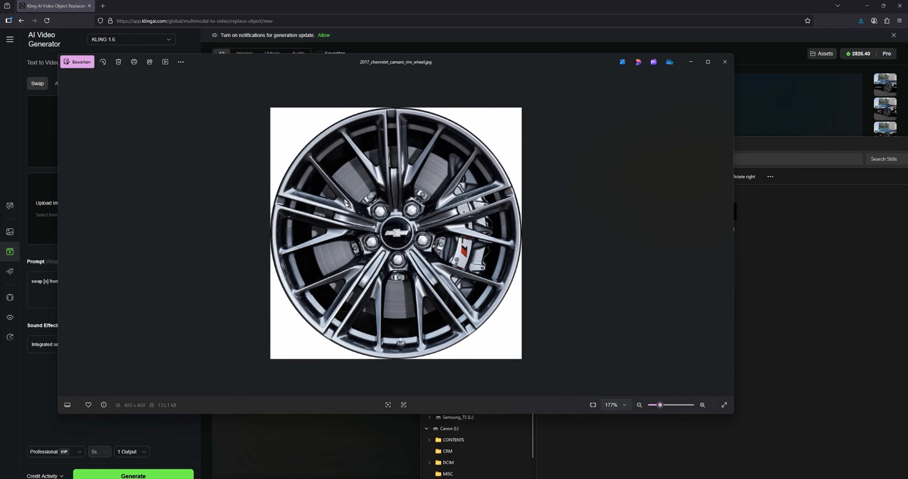
scroll(400, 263, up, 1)
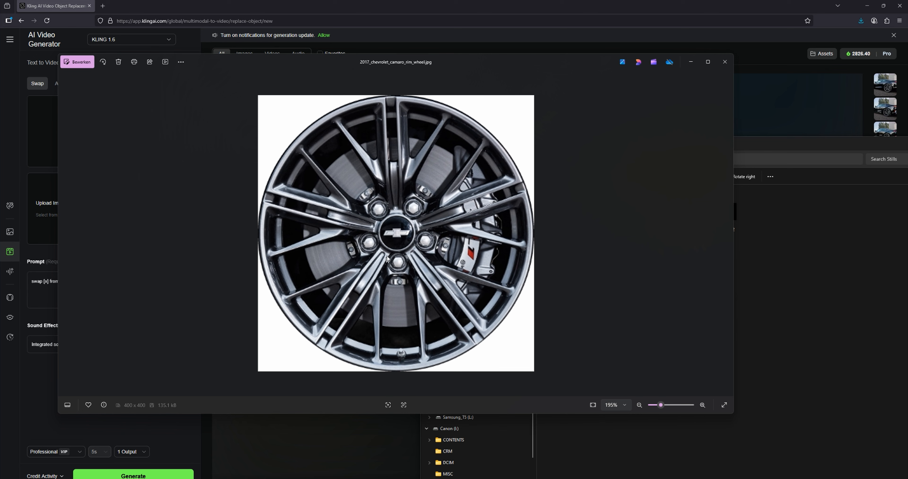
scroll(415, 246, down, 2)
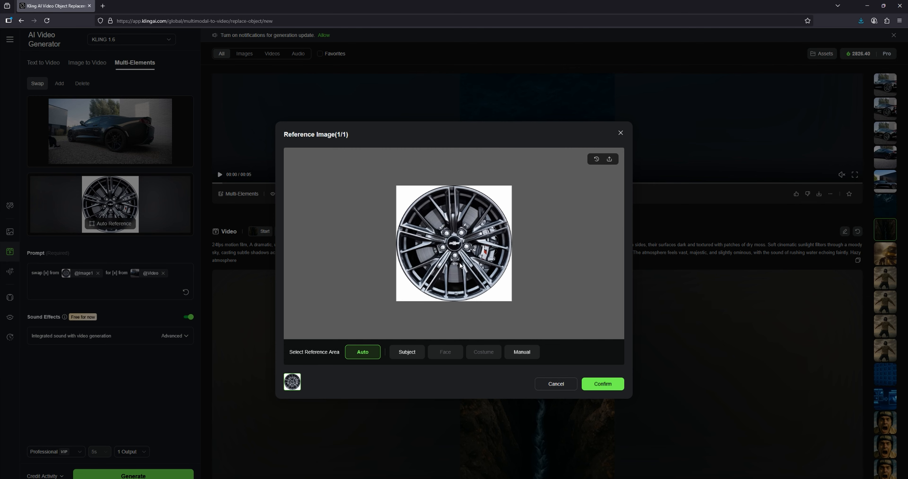
click(403, 354)
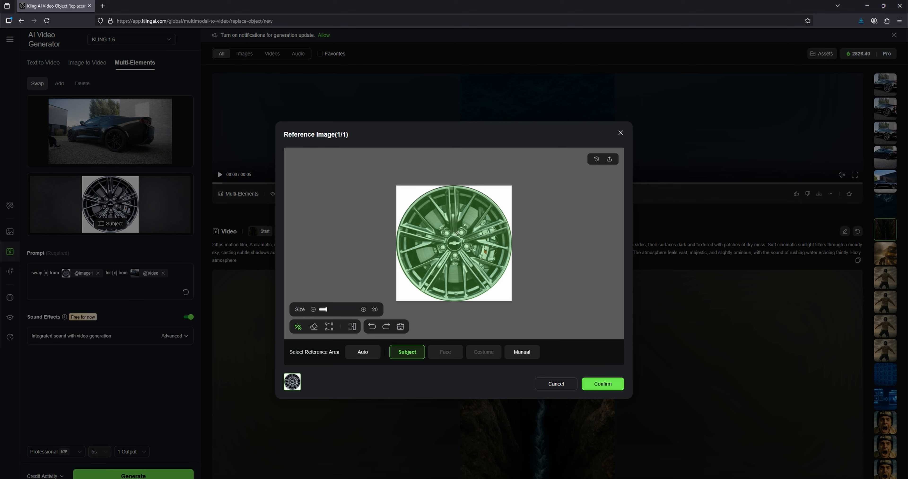
click(604, 386)
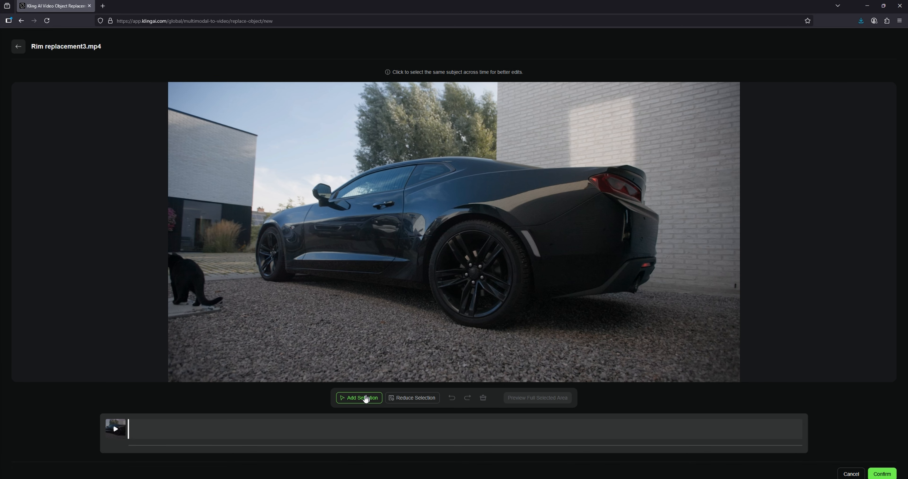
Step: Select the car through its rear and front wheels in the uploaded video, preview the full selected area and confirm the selection
click(471, 262)
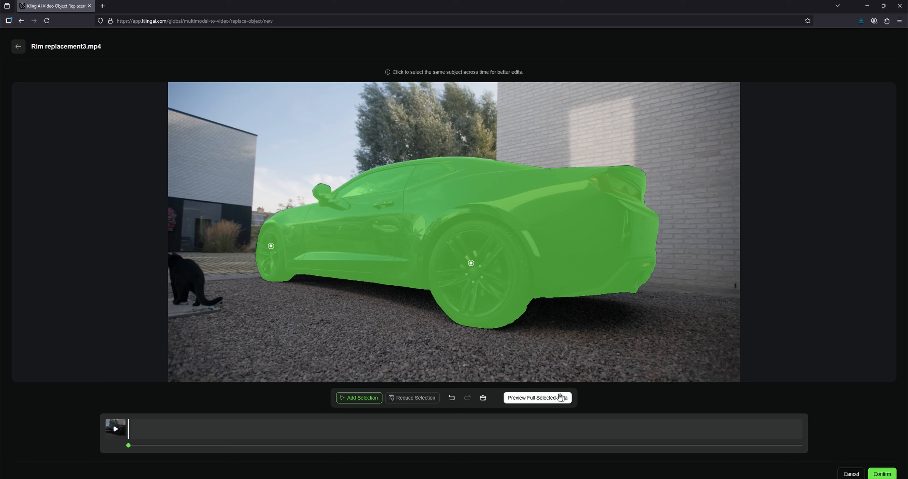
click(540, 398)
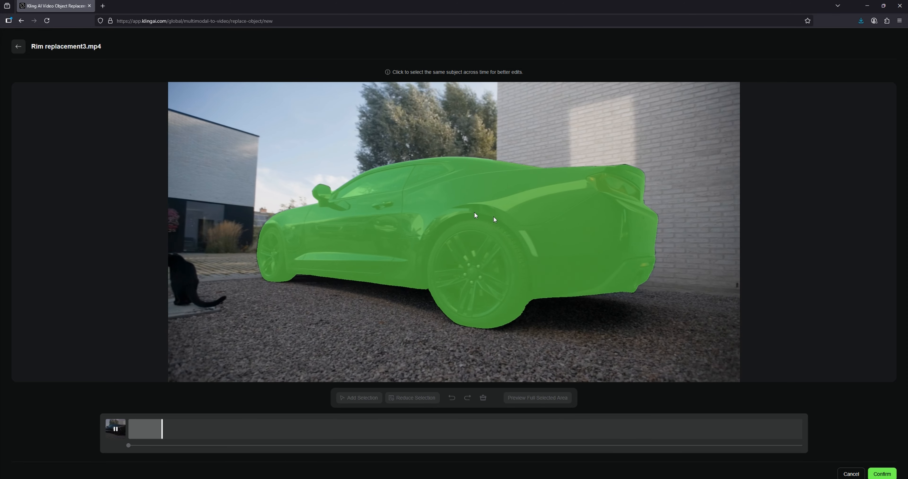
click(882, 474)
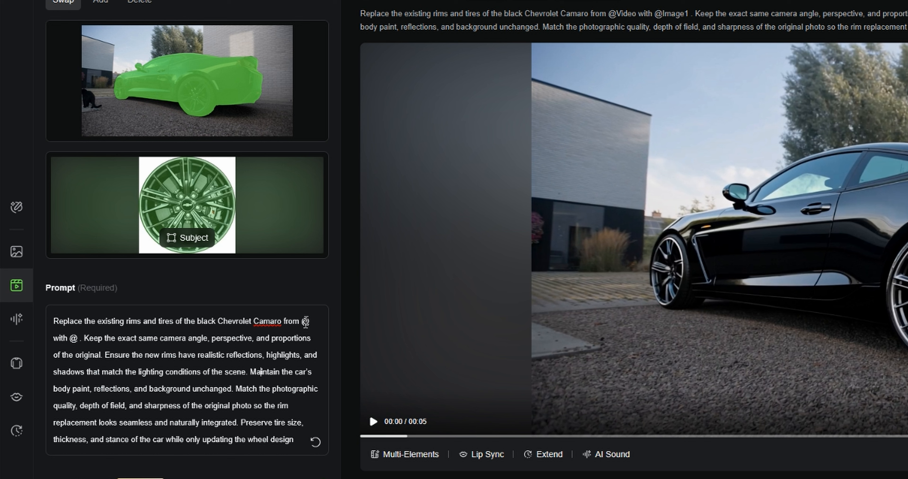
Step: Link the two @ placeholders in the prompt to the uploaded video and to Image1
click(308, 321)
click(333, 344)
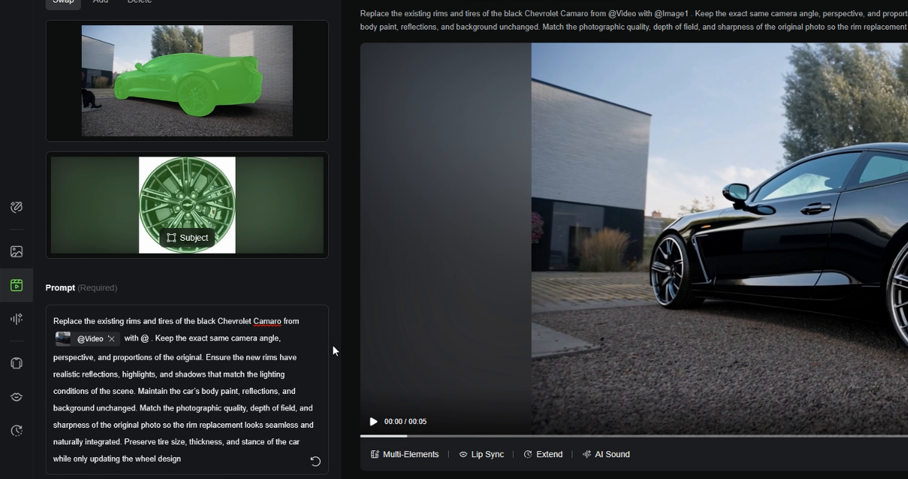
click(145, 338)
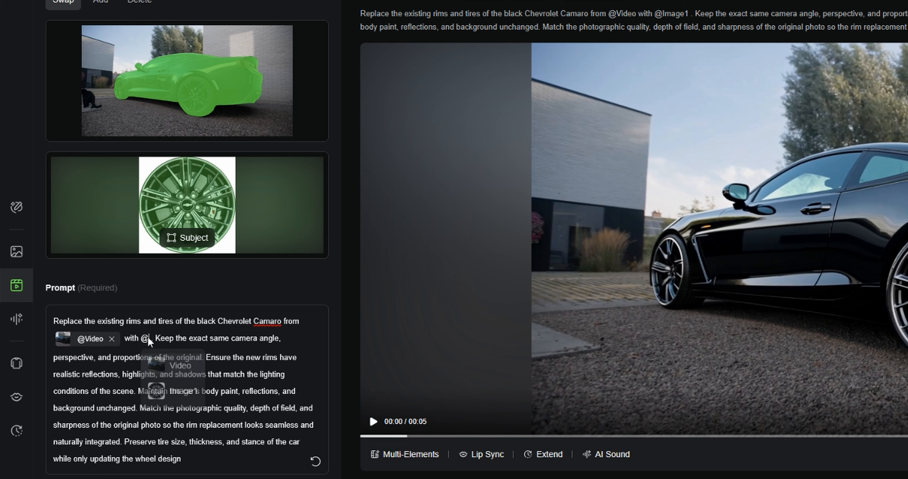
click(169, 388)
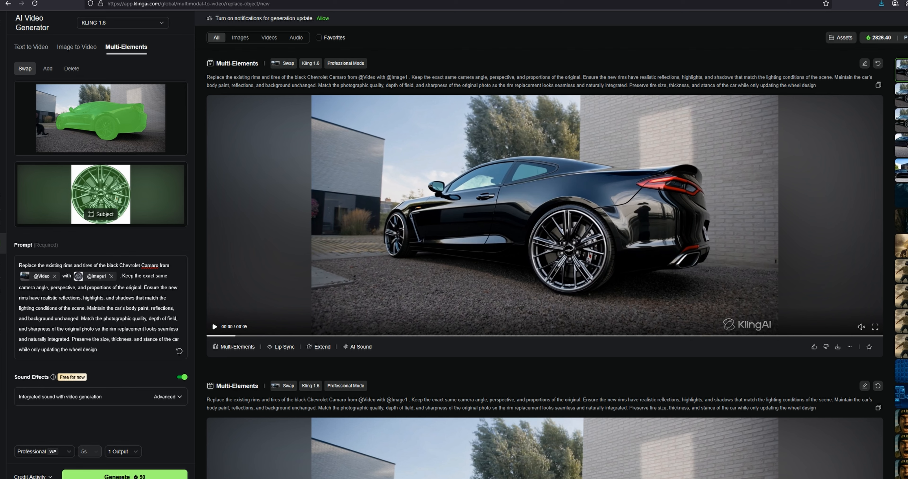
Step: Play the generated rim swap video and replay it from the start to examine the new wheels and car body
click(214, 326)
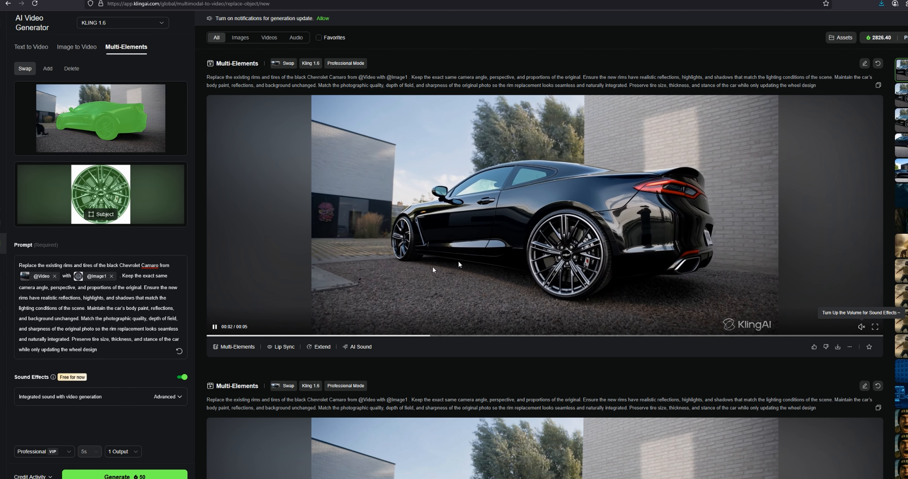
click(214, 327)
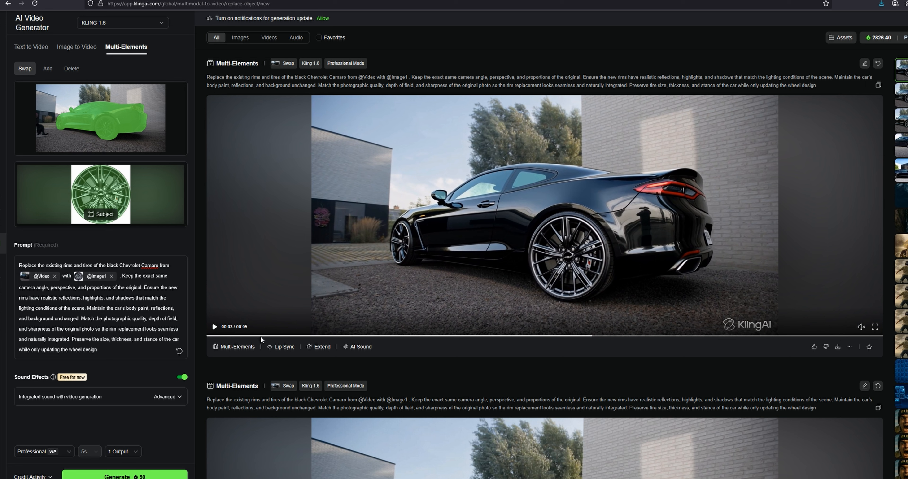
drag(261, 336, 205, 331)
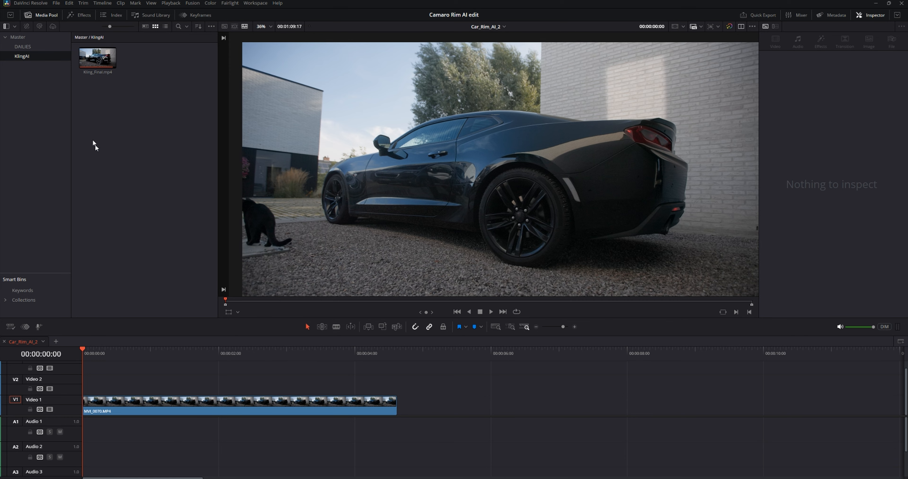
Step: Switch to DaVinci Resolve, place Kling_Final.mp4 on Video 2 and trim its end to match MVI_0070.MP4 below
drag(98, 58, 70, 386)
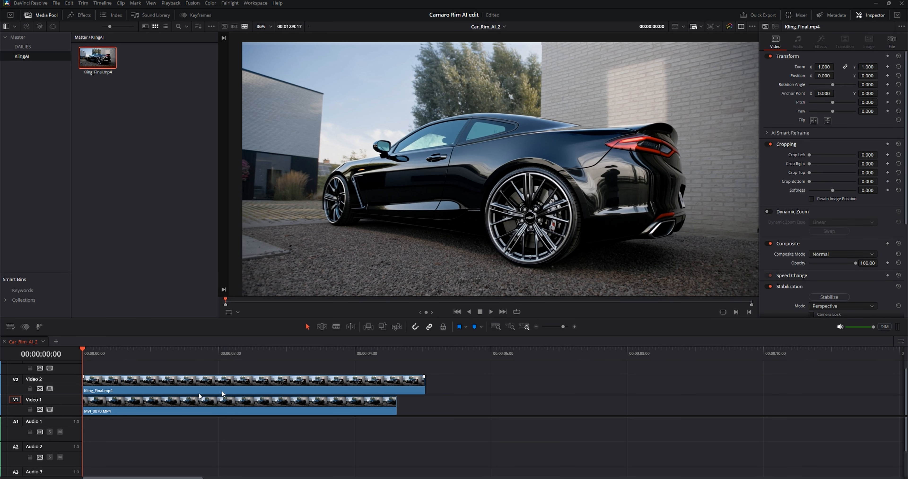
drag(423, 386, 396, 386)
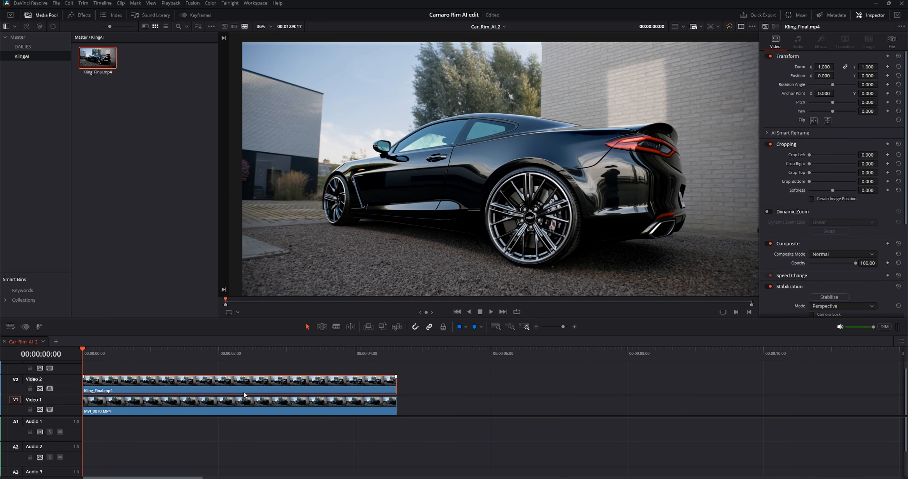
Step: Lower the opacity of Kling_Final.mp4 to 41.22 and play the overlay to compare it with the original clip
drag(854, 264, 828, 264)
key(space)
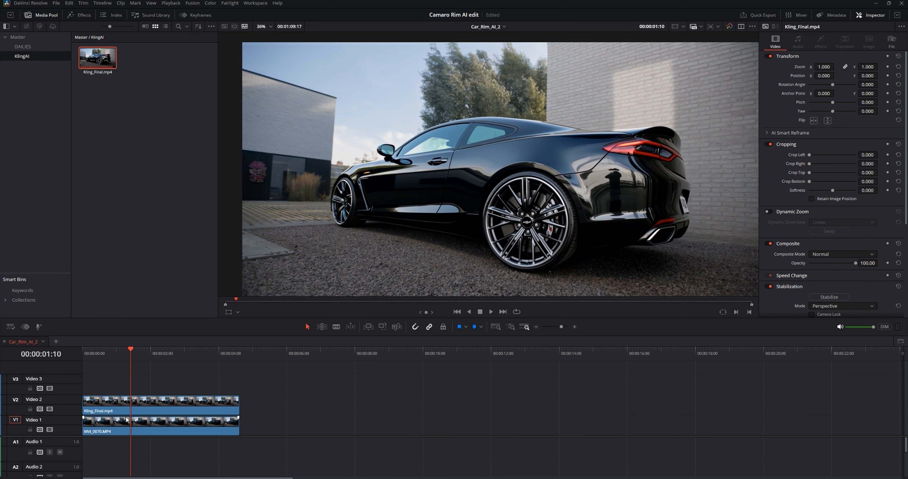
Step: Stack the clips with Kling_Final.mp4 on Video 3 and a copy of MVI_0070.MP4 on Video 2
click(111, 402)
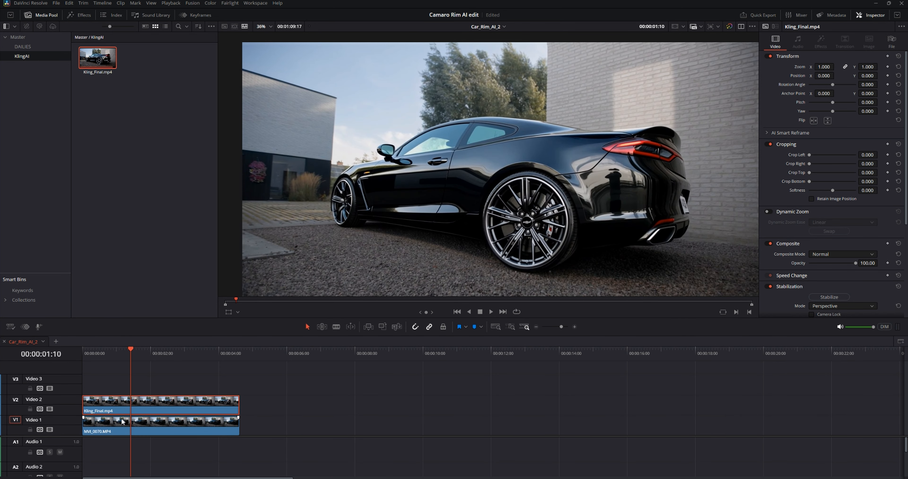
mouse_move(111, 402)
mouse_down()
mouse_move(106, 394)
mouse_move(98, 409)
mouse_up()
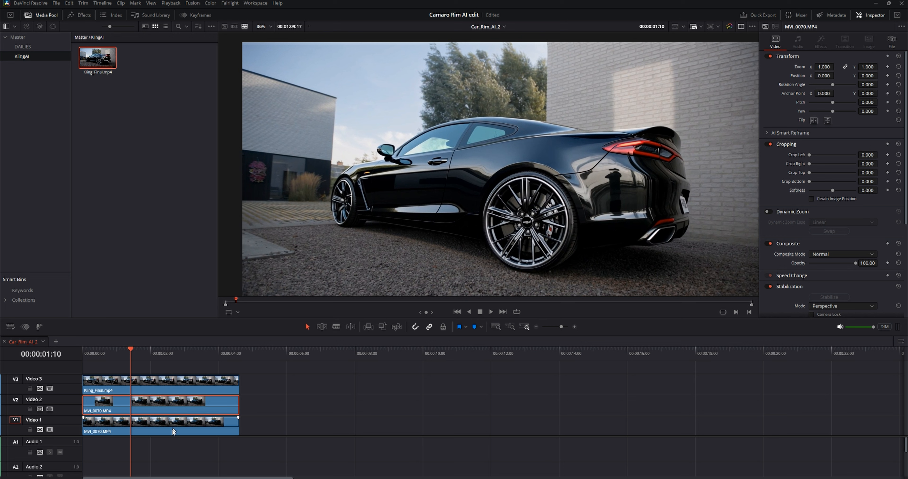
Step: Combine the clips on Video 2 and Video 3 into a new Fusion clip and open it on the Fusion page
drag(285, 367, 107, 410)
right_click(136, 385)
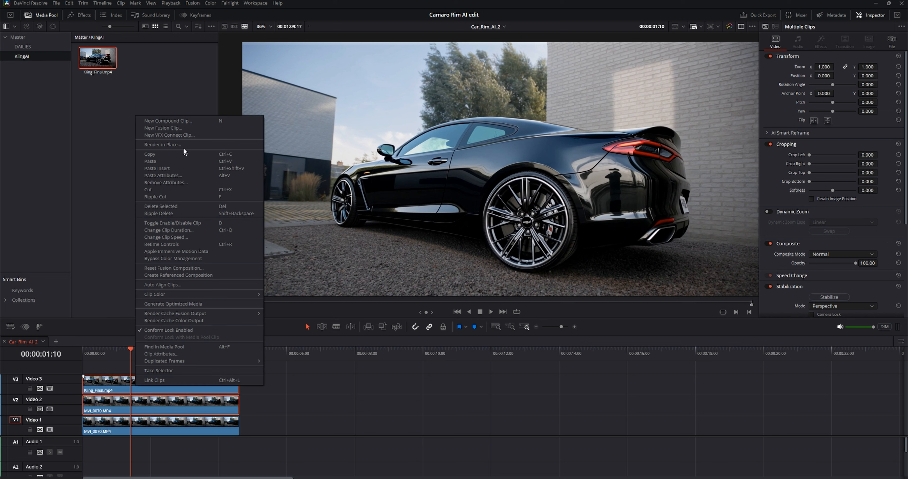
click(161, 128)
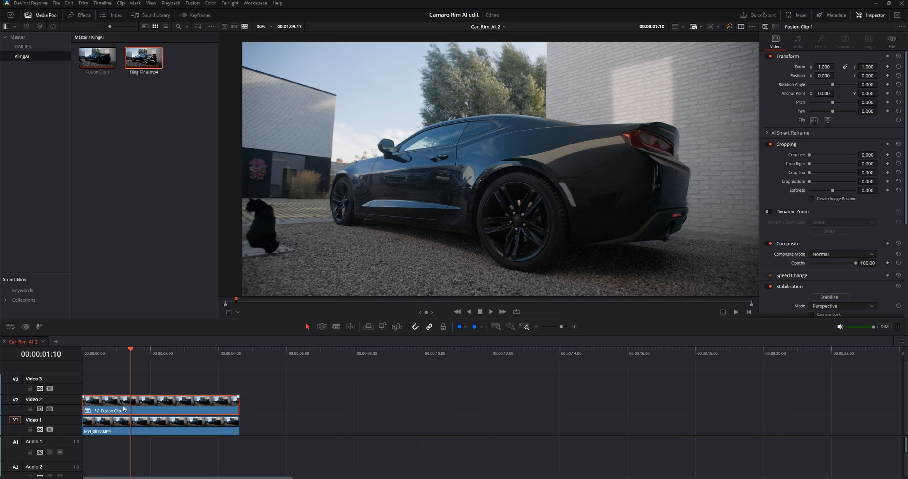
key(shift+5)
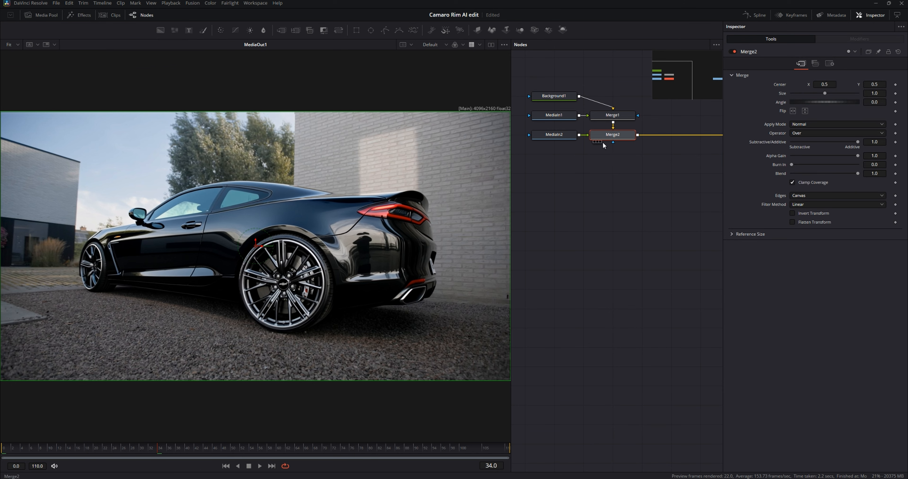
Step: Delete the Merge1, Merge2 and Background1 nodes from the composition, keeping the two MediaIn nodes
drag(603, 143, 623, 236)
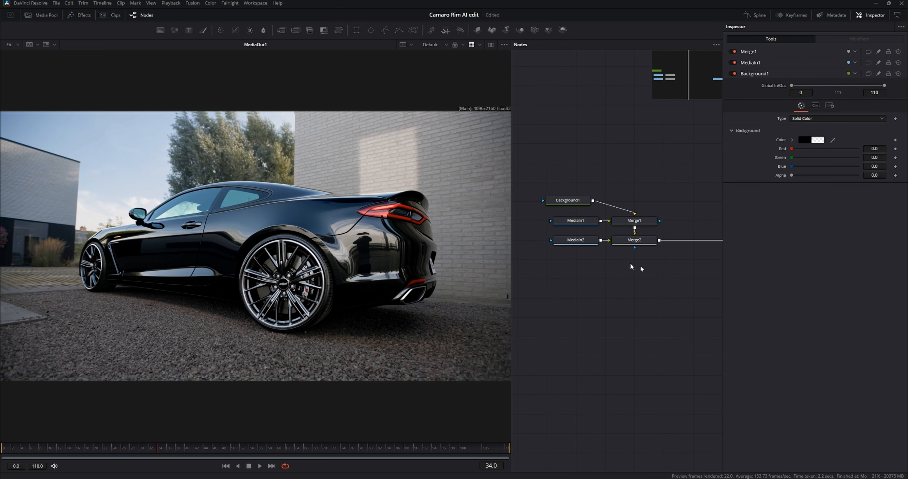
drag(639, 265, 635, 189)
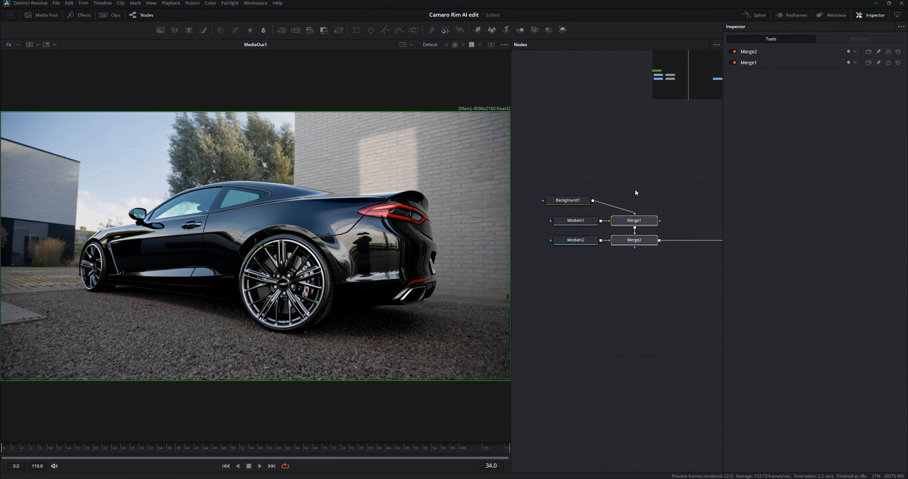
key(Delete)
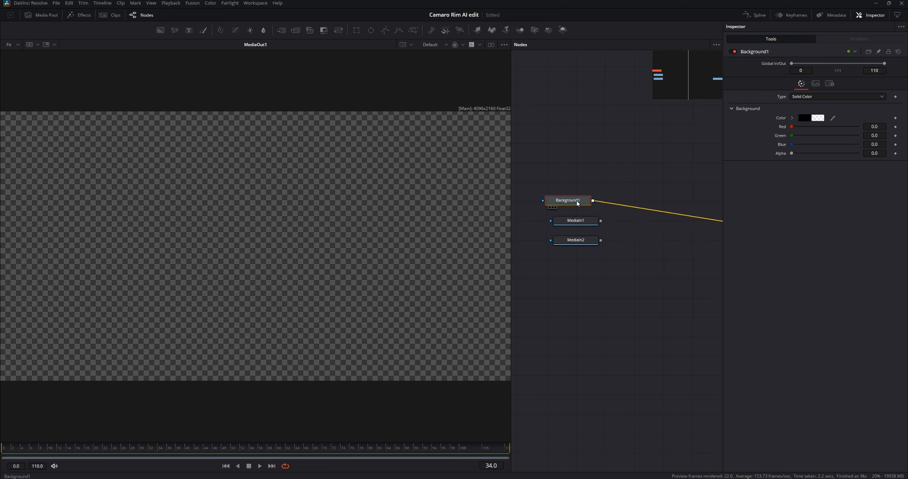
key(Delete)
drag(596, 204, 549, 196)
scroll(585, 202, down, 3)
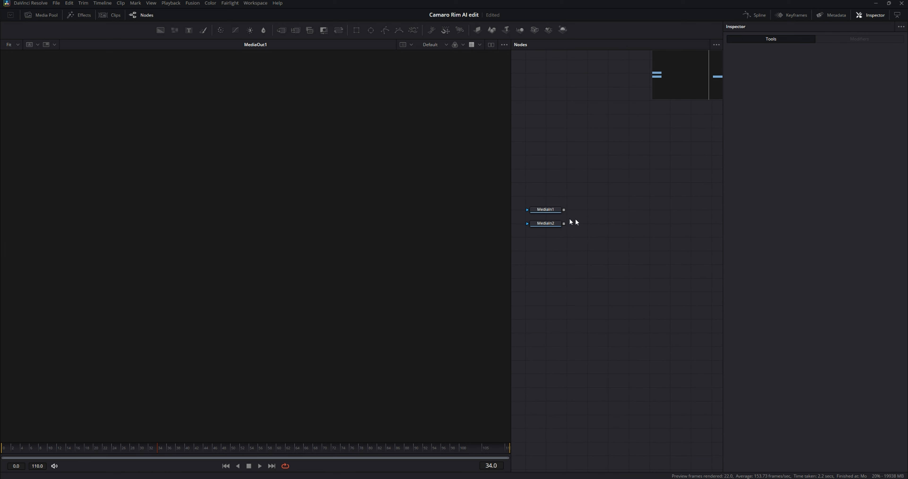
Step: Merge MediaIn2 over MediaIn1 with a new Merge node feeding the output, and place MediaIn2 above the merge
drag(606, 220, 584, 242)
drag(525, 234, 695, 247)
drag(565, 252, 627, 234)
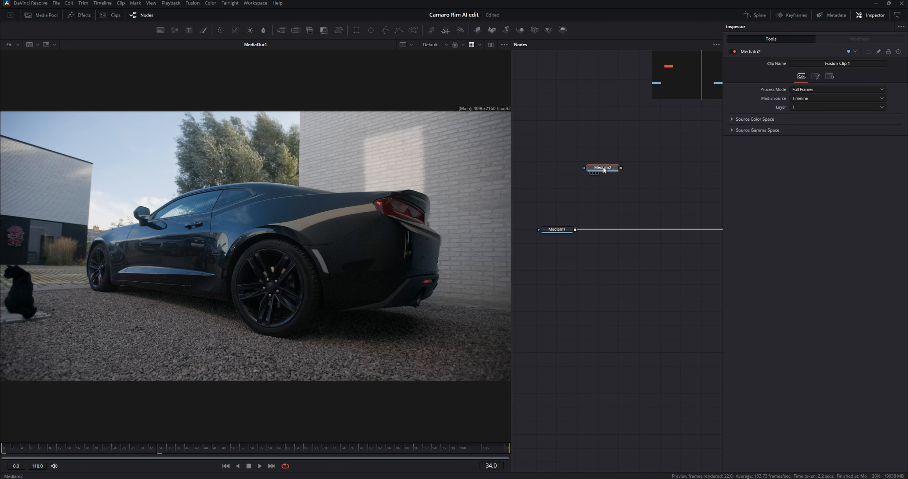
drag(603, 169, 579, 234)
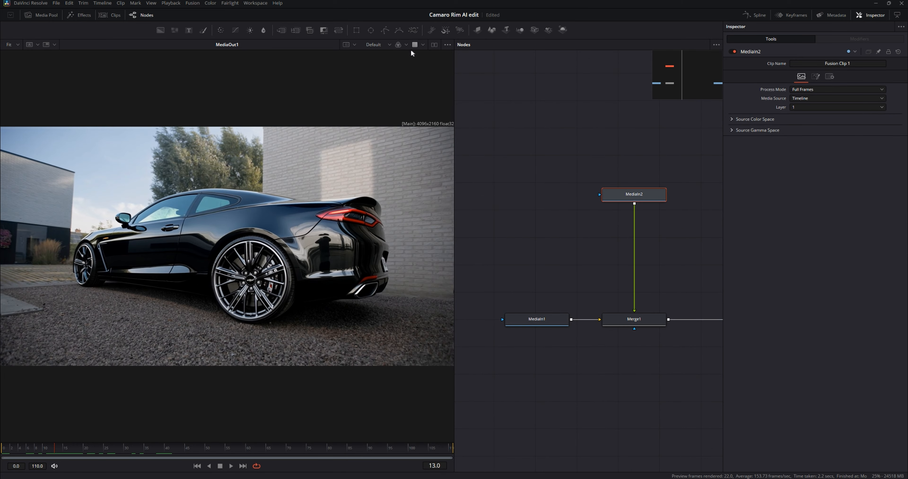
Step: Mask MediaIn2 with an ellipse about 0.19 wide and high, fitted around the car's rear wheel
click(371, 30)
drag(328, 198, 266, 227)
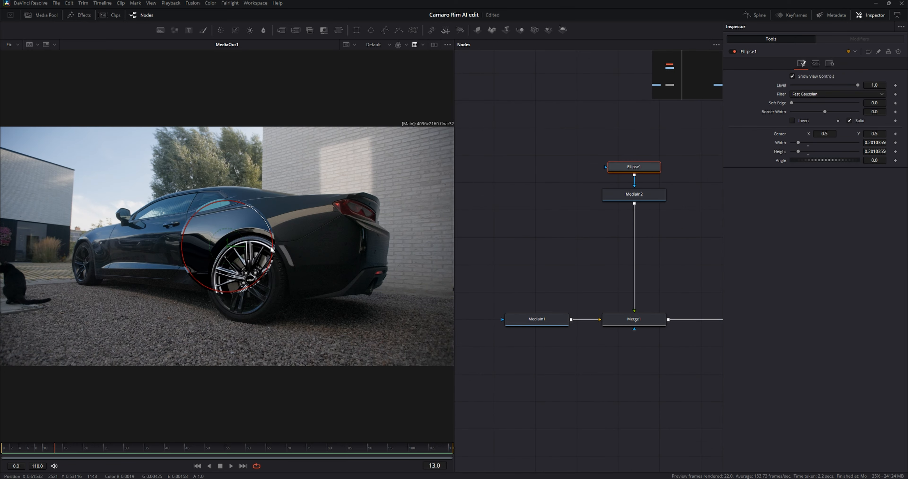
scroll(251, 263, up, 2)
drag(205, 228, 264, 300)
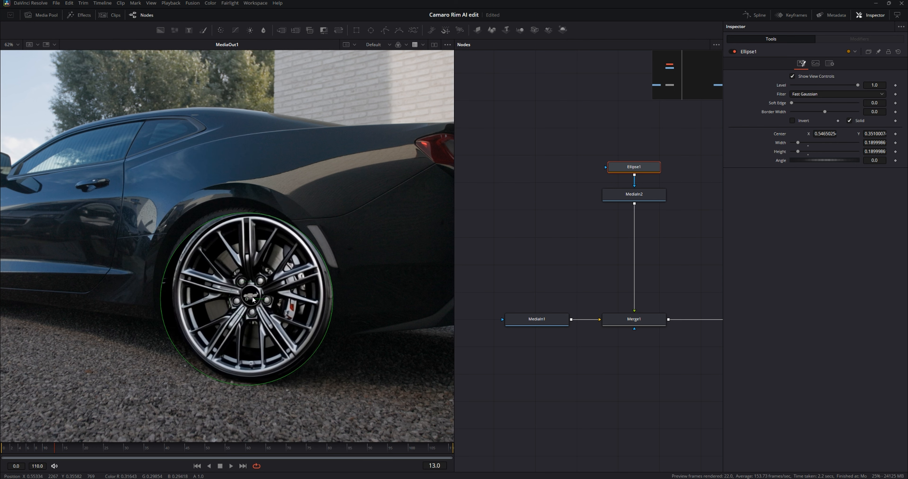
Step: Add a Transform after MediaIn2 with its pivot at 0.55, 0.355, and shift the new rim onto the original rear wheel
click(634, 194)
key(shift+space)
text(tracxf)
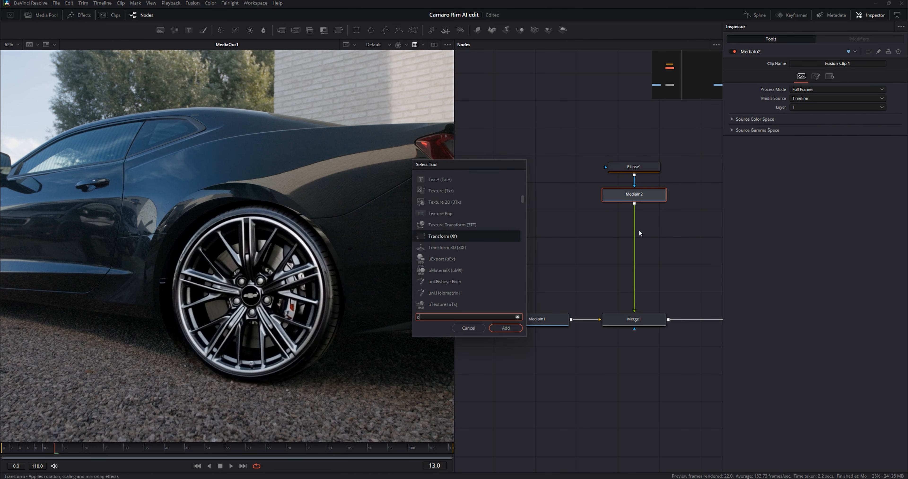
key(Return)
drag(874, 94, 845, 93)
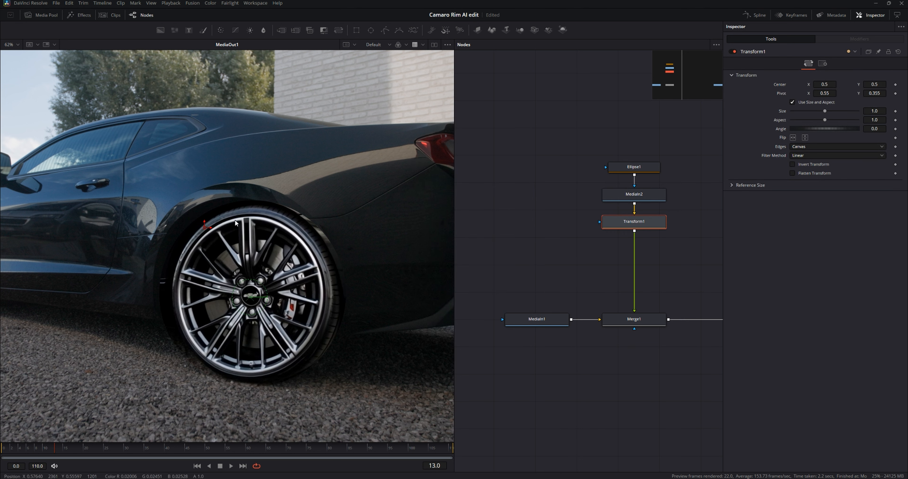
mouse_move(211, 229)
mouse_down()
mouse_move(183, 230)
mouse_move(197, 230)
mouse_up()
Step: Set the rear wheel ellipse's soft edge to 0.0075 and border width to -0.032, then scrub the clip to check it
click(634, 167)
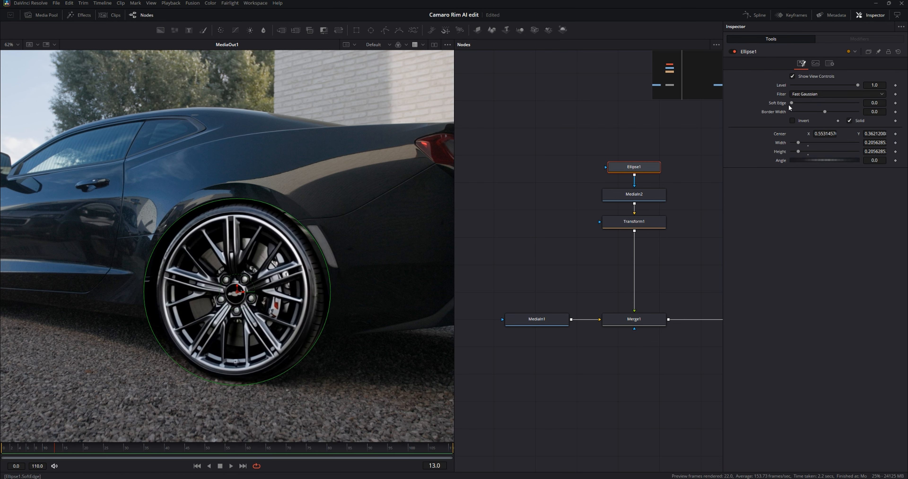
drag(793, 105, 820, 109)
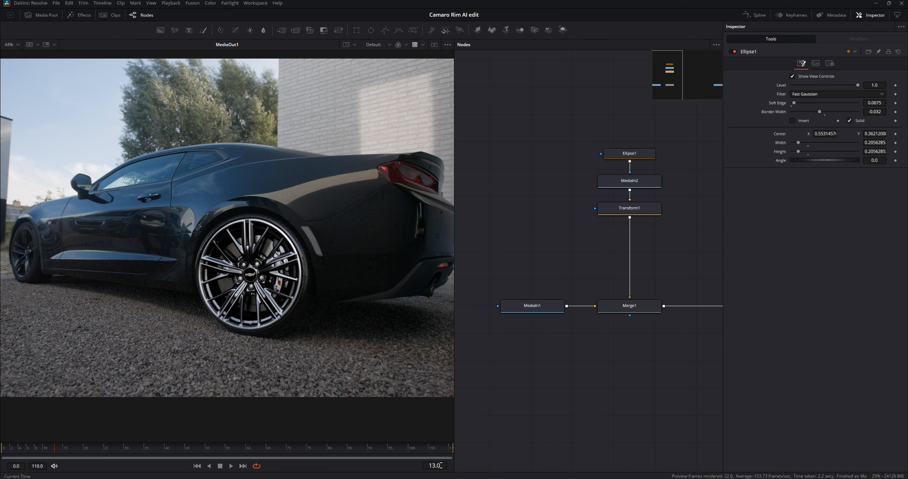
click(620, 156)
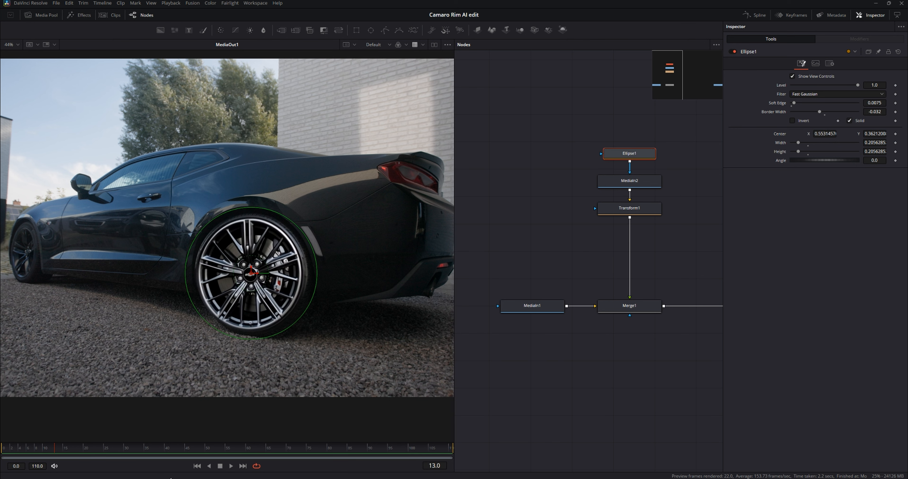
drag(91, 451, 193, 457)
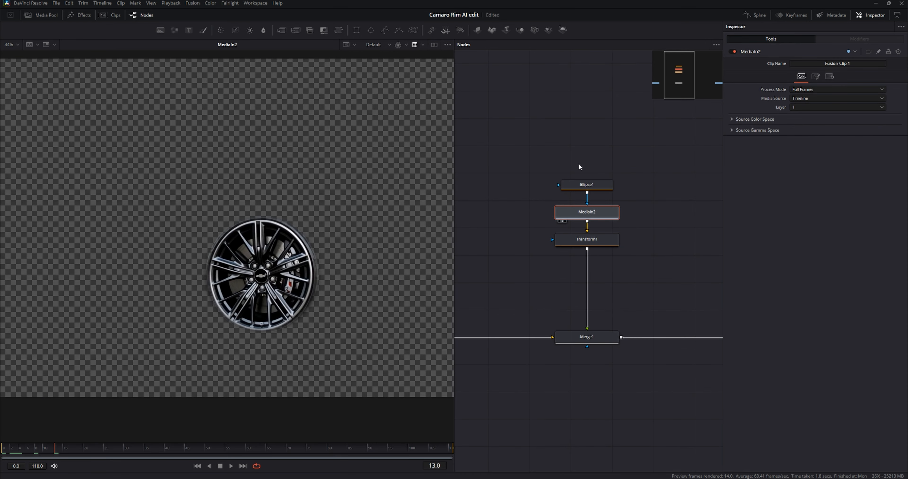
Step: Paste an unmasked copy of MediaIn2 above the node tree and show it in the viewer
key(ctrl+v)
key(1)
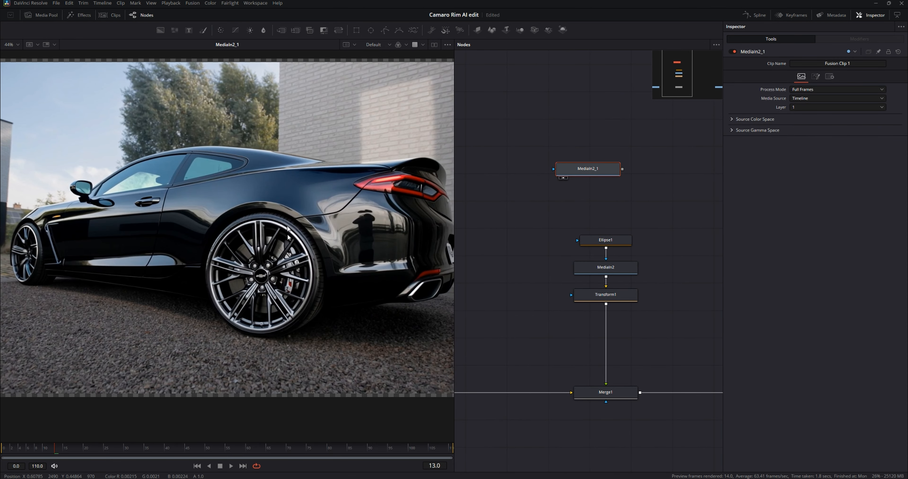
drag(604, 172, 599, 180)
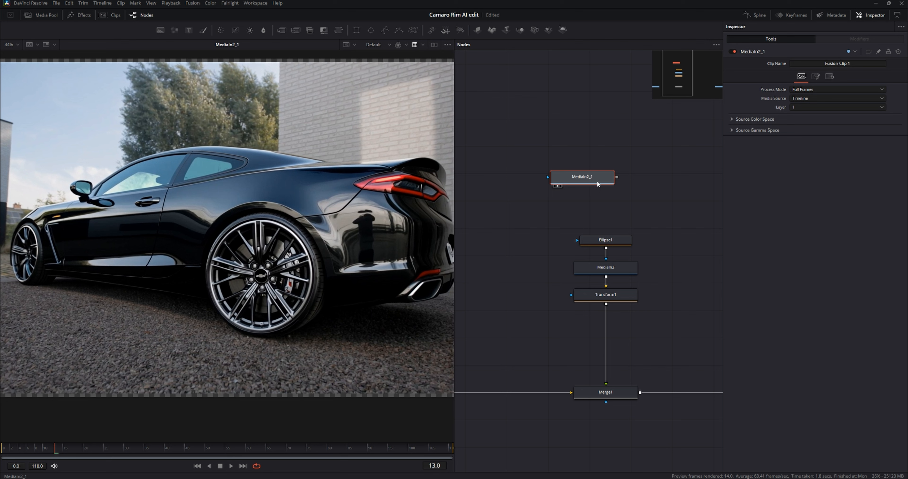
Step: Add a Tracker to the pasted clip, place its point on the rear wheel hub, track the clip and scrub to check
key(shift+space)
text(track)
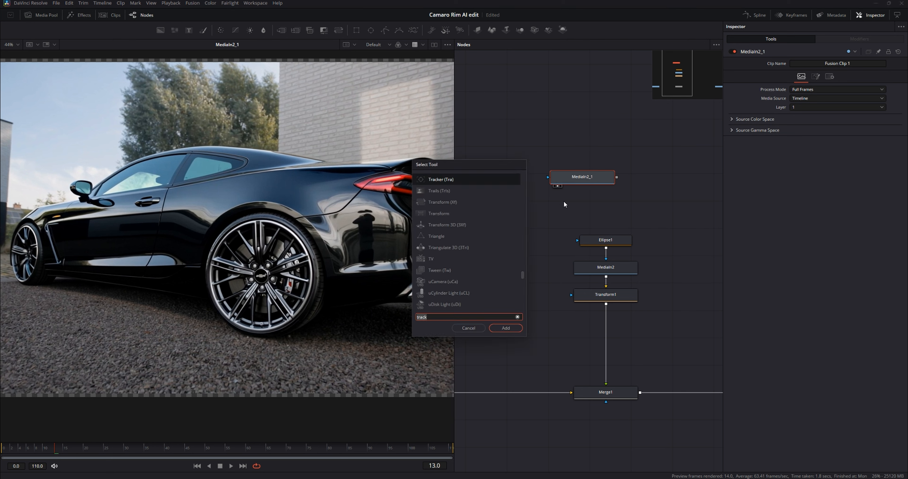
key(Return)
drag(93, 152, 254, 266)
click(837, 77)
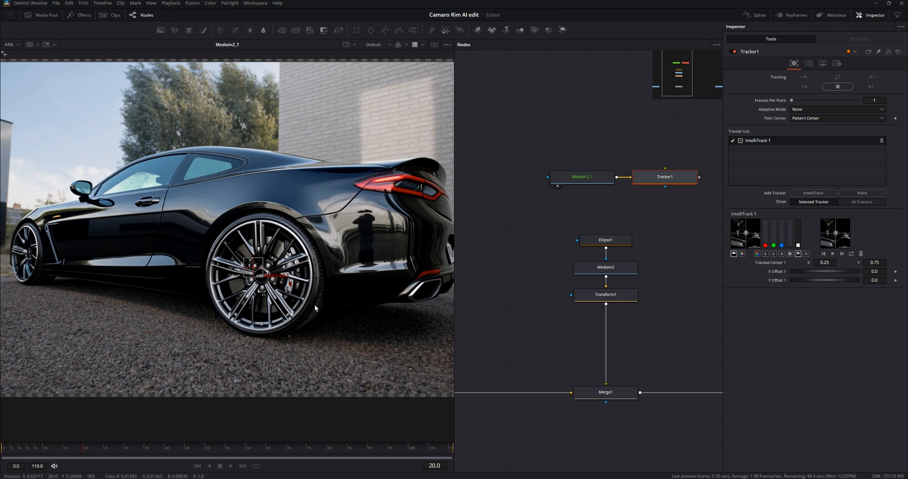
click(275, 453)
drag(276, 454, 297, 454)
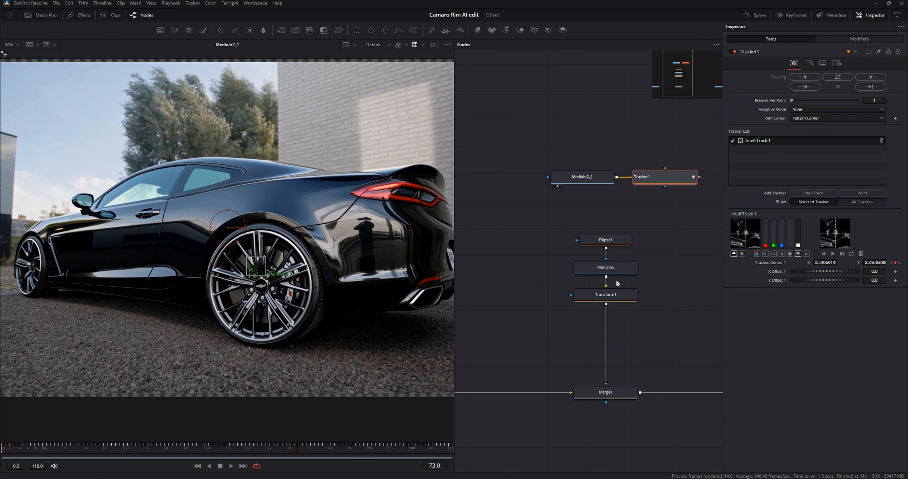
Step: At frame 13, connect Ellipse1's center to the position of Tracker1IntelliTrack1Path
scroll(616, 279, down, 3)
click(604, 199)
drag(39, 449, 58, 453)
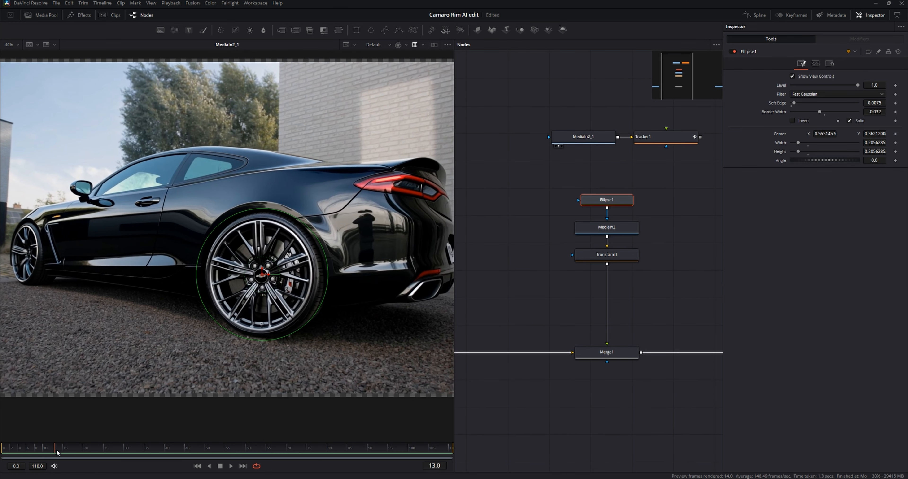
click(605, 228)
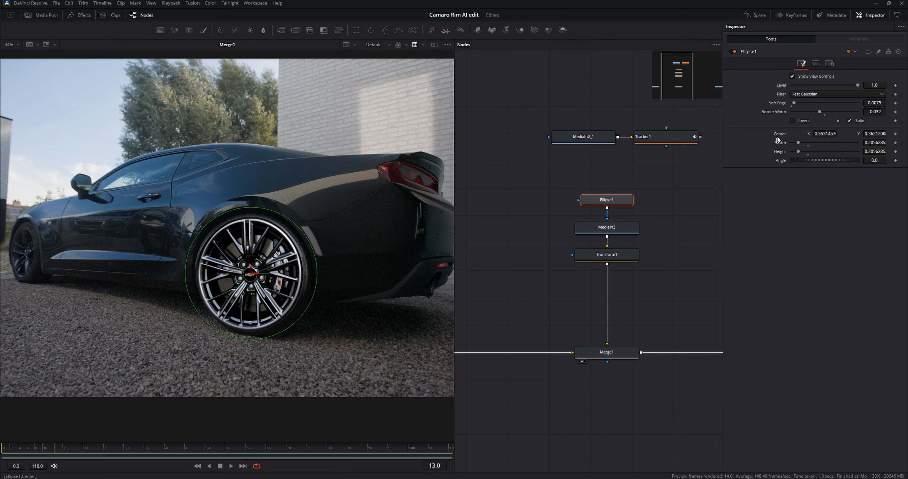
right_click(779, 134)
mouse_move(816, 171)
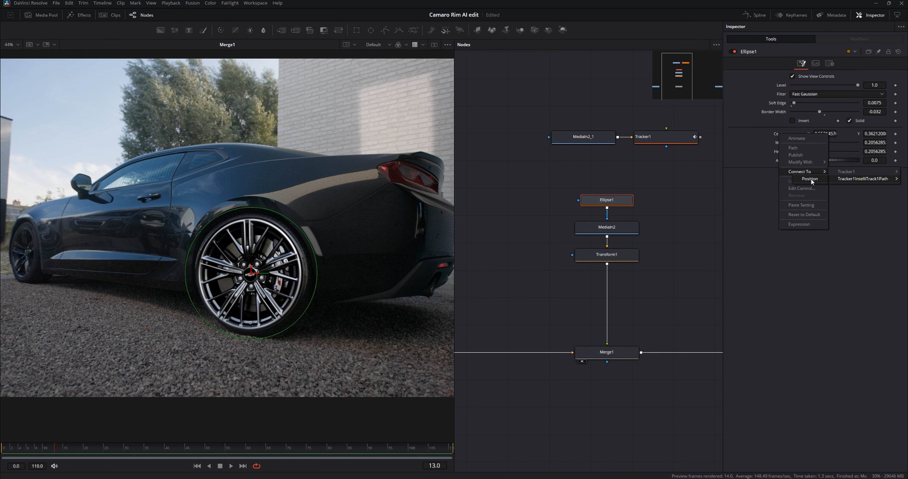
click(810, 179)
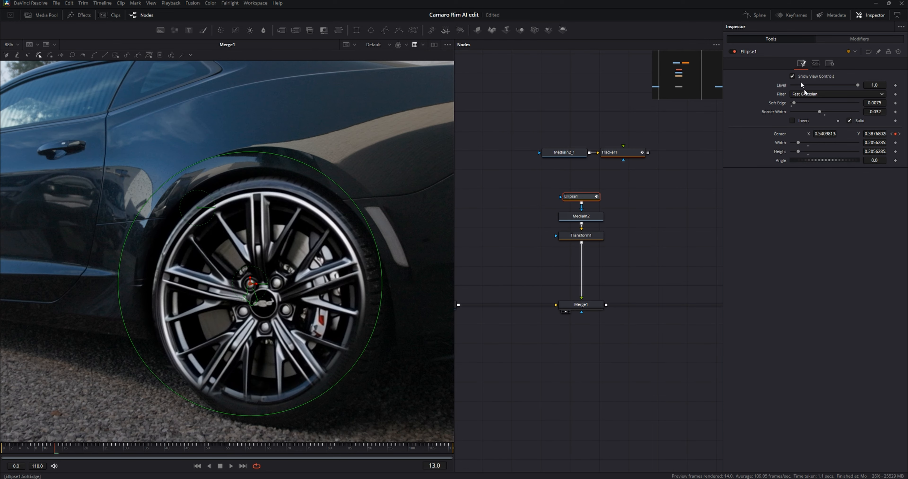
Step: Offset Ellipse1's tracked path center to X 0.519, Y 0.476, and play the clip to check the rear wheel mask
click(858, 37)
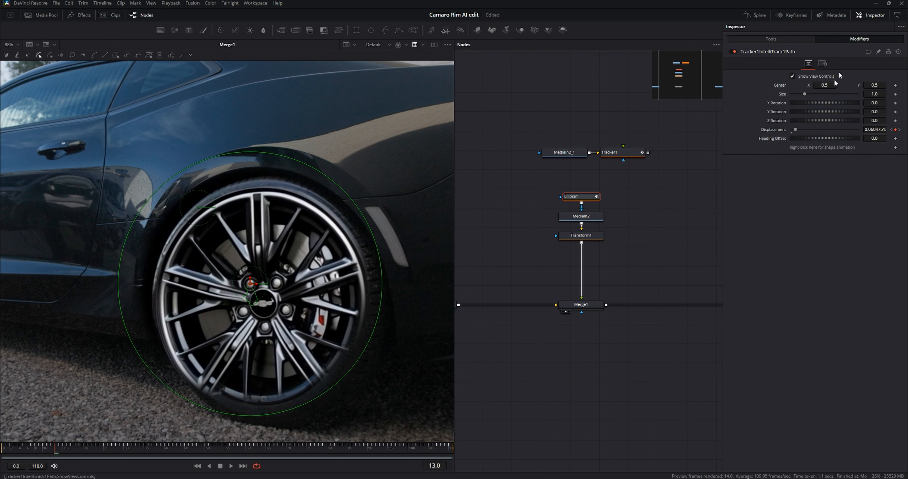
drag(826, 85, 865, 85)
key(space)
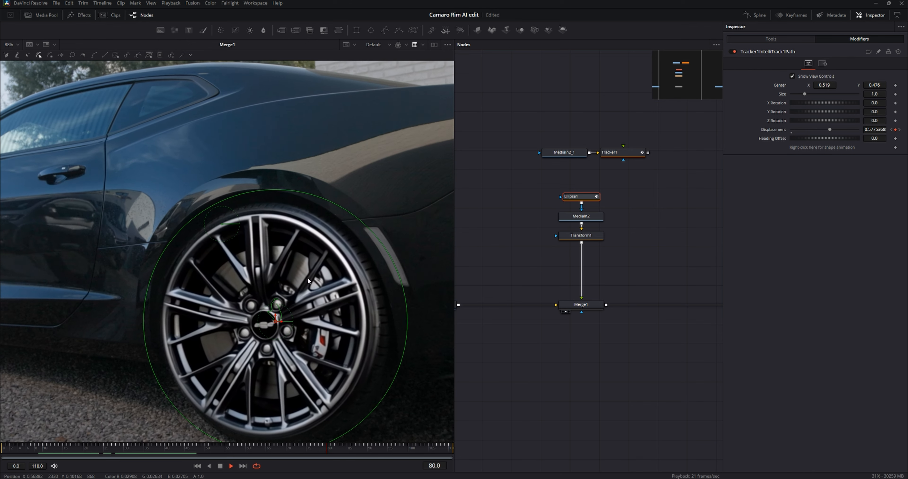
scroll(306, 307, down, 2)
key(space)
drag(410, 451, 226, 442)
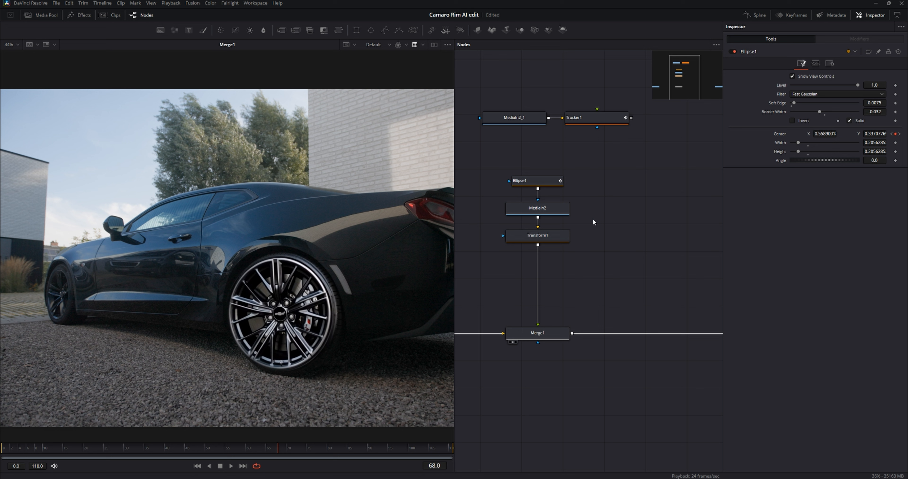
Step: Duplicate MediaIn2 beside the original and merge the copy over the output of Merge1
click(554, 212)
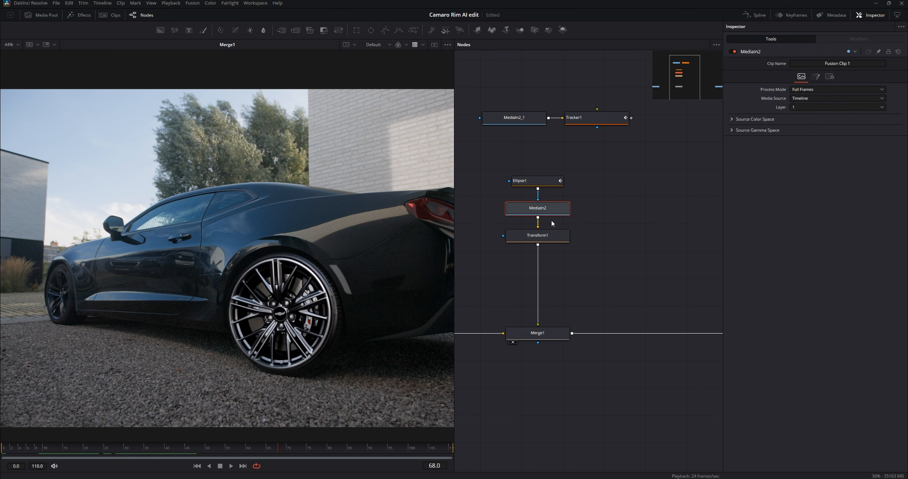
key(ctrl+c)
key(ctrl+v)
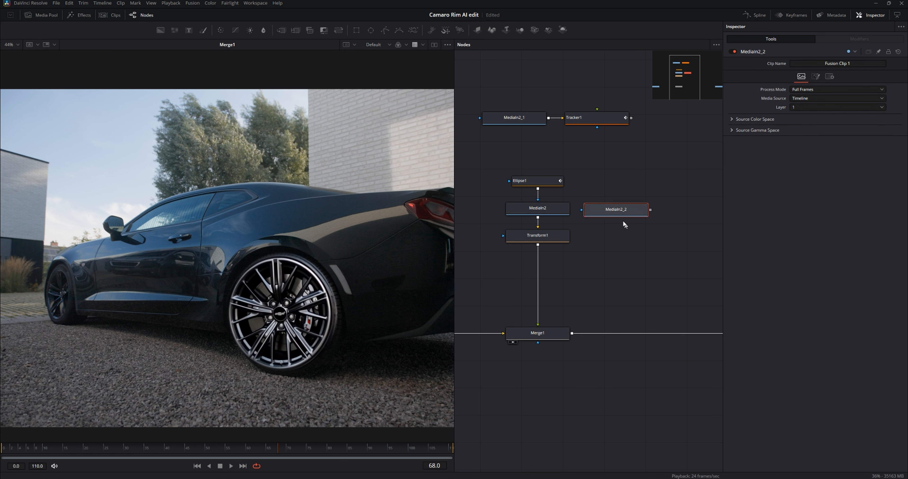
drag(659, 208, 572, 333)
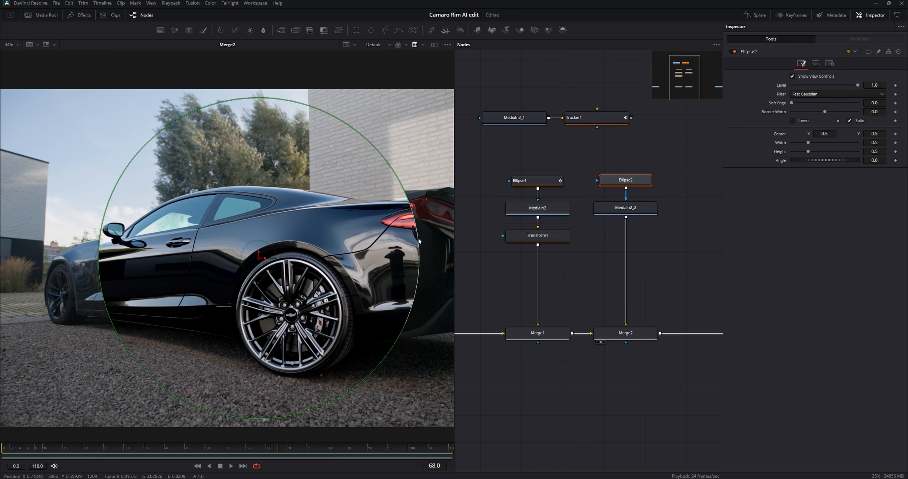
Step: Mask the copied clip with an ellipse around the front wheel using soft edge 0.0053, and add a Transform after the clip
drag(418, 242, 312, 243)
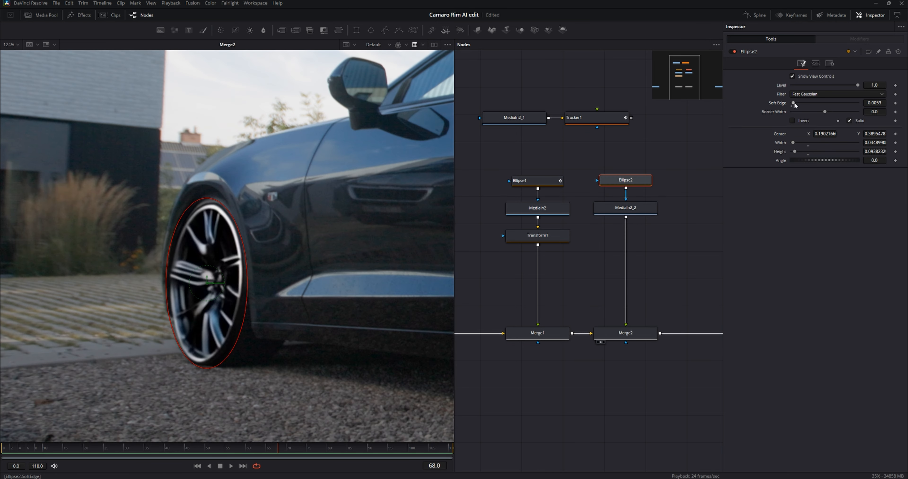
click(632, 211)
key(shift+space)
text(xf)
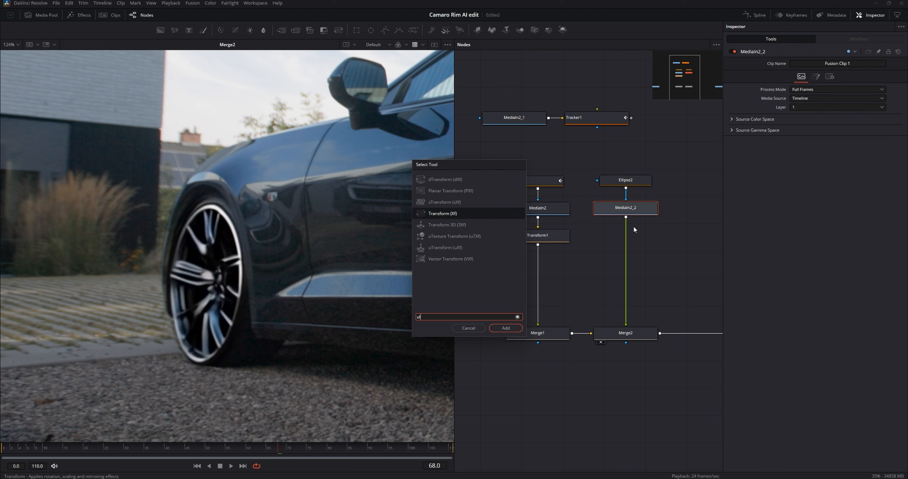
key(Return)
scroll(394, 252, down, 5)
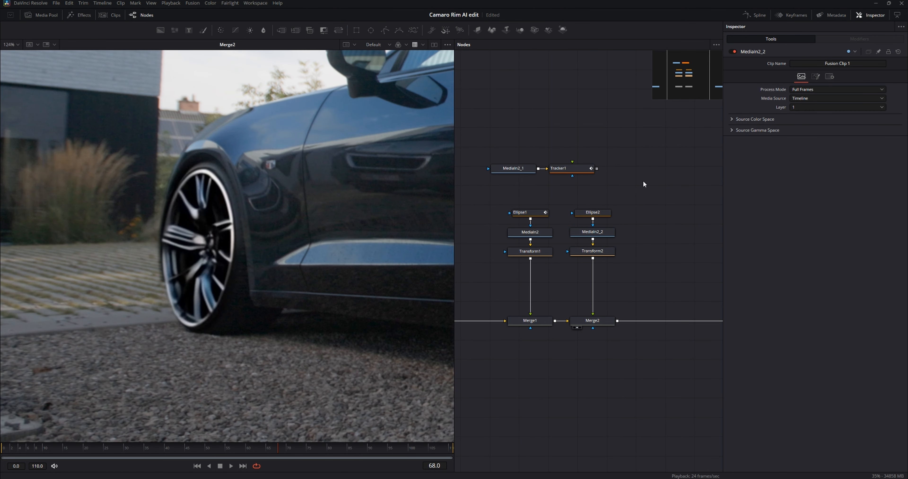
Step: Paste an unmasked copy of MediaIn2_2 above the node tree, view its front wheel and attach a Tracker to it
key(ctrl+v)
drag(636, 180, 308, 148)
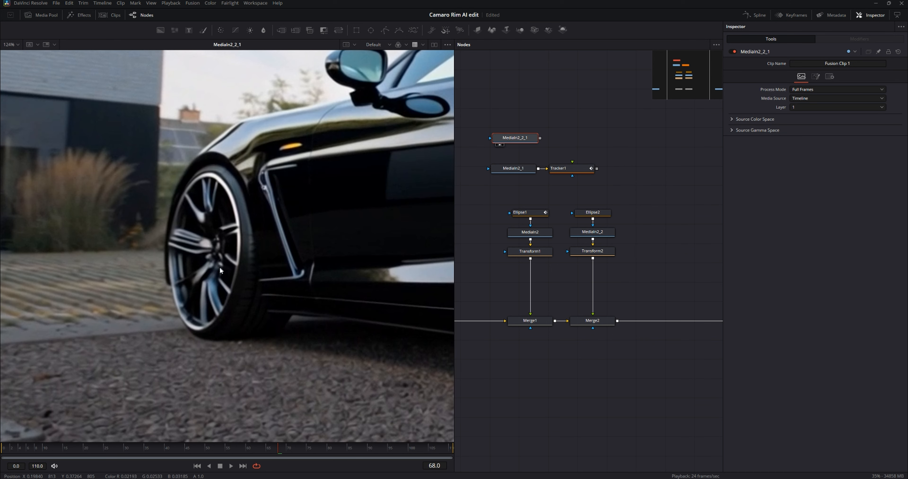
key(shift+space)
key(Return)
drag(515, 168, 364, 185)
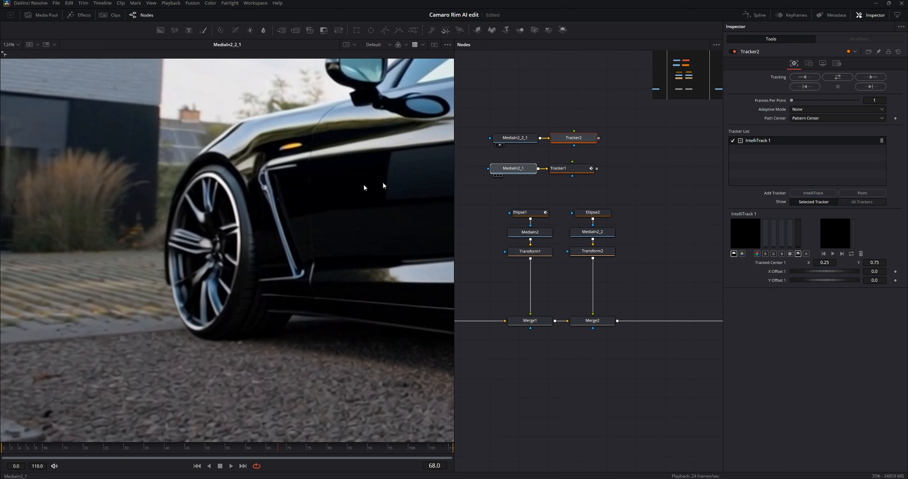
Step: Place the Tracker2 point on the front wheel hub and track it through the clip
drag(203, 260, 211, 243)
scroll(210, 243, up, 4)
drag(225, 191, 259, 202)
scroll(260, 202, down, 5)
click(838, 79)
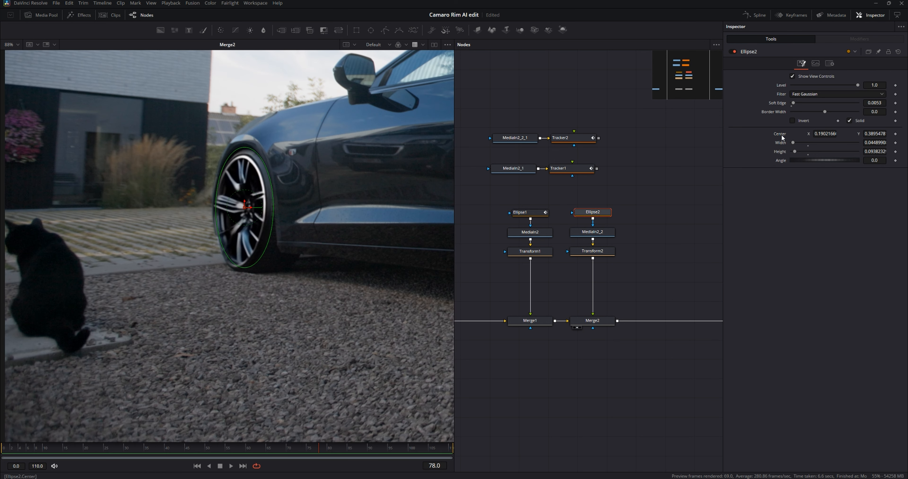
Step: Connect Ellipse2's center to the position of Tracker2IntelliTrack1Path
right_click(783, 134)
mouse_move(810, 171)
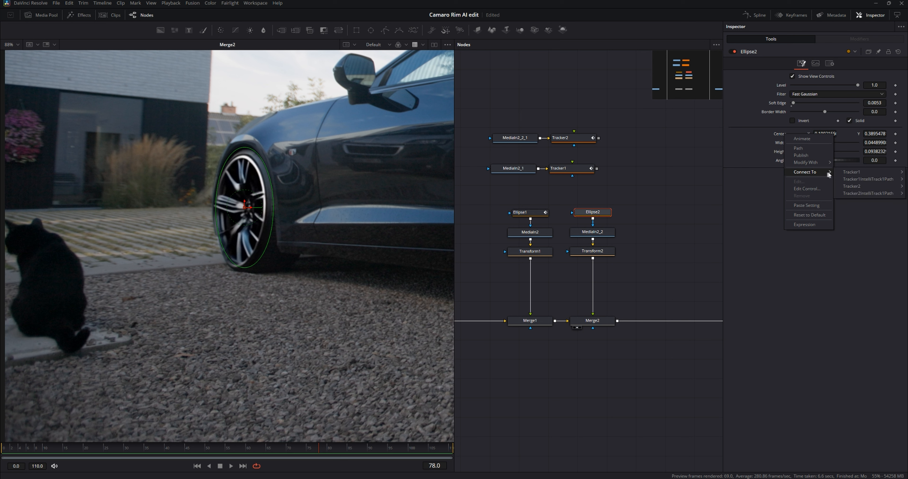
mouse_move(870, 193)
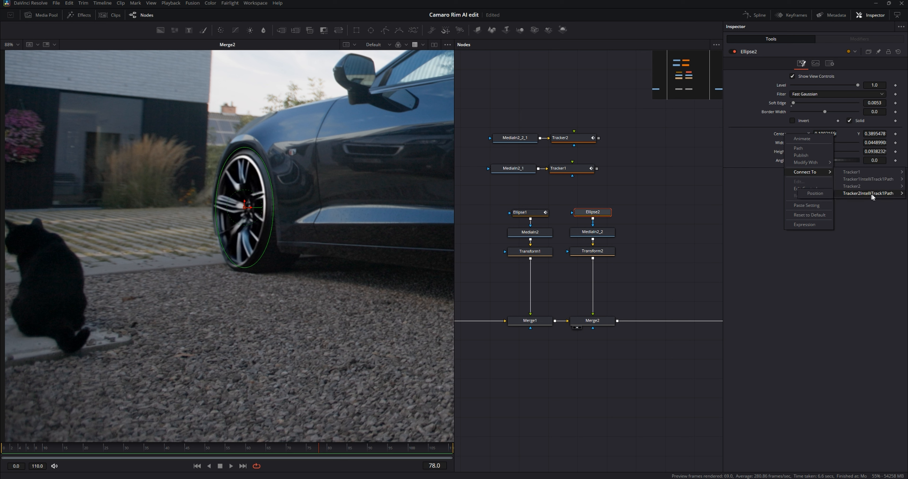
click(813, 194)
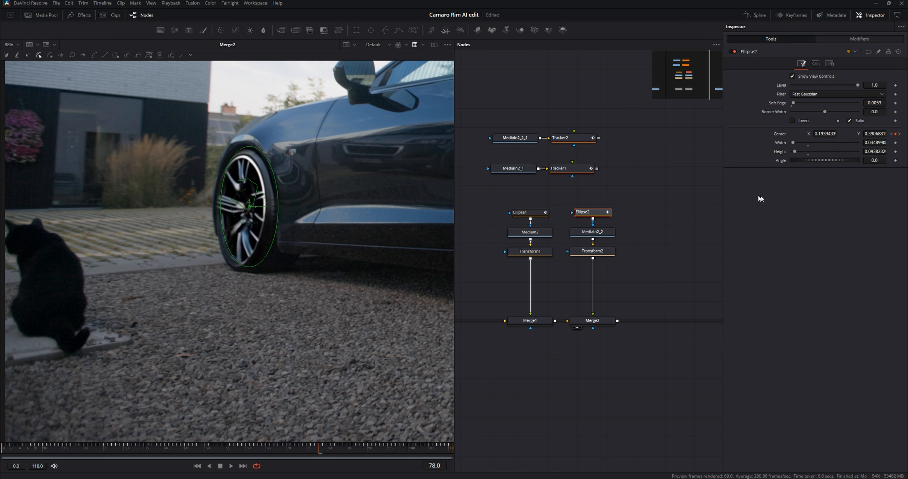
Step: Offset the front wheel mask's Tracker2IntelliTrack1Path, setting its center to X 0.494 and Y 0.499
click(847, 40)
drag(834, 86, 872, 83)
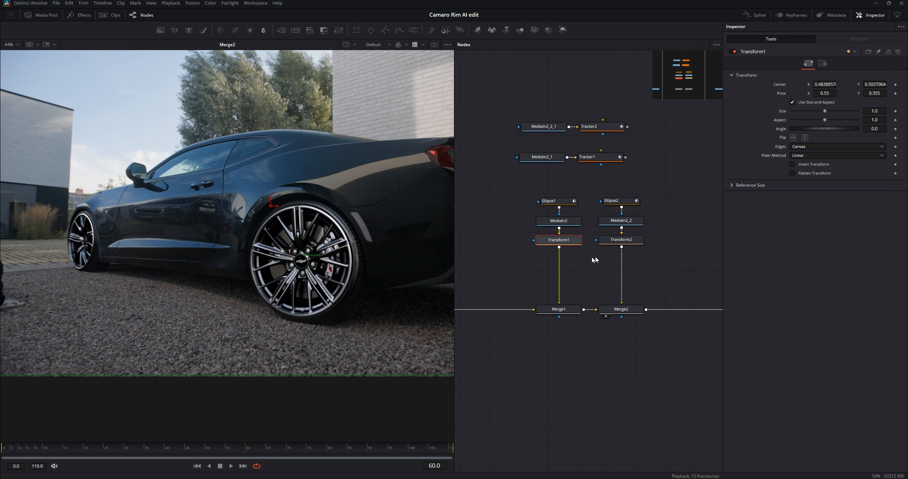
Step: Add a Color Corrector after Transform1 and match the rear rim to the footage by lowering the gain and setting gamma to 1.04
key(shift+space)
text(tra)
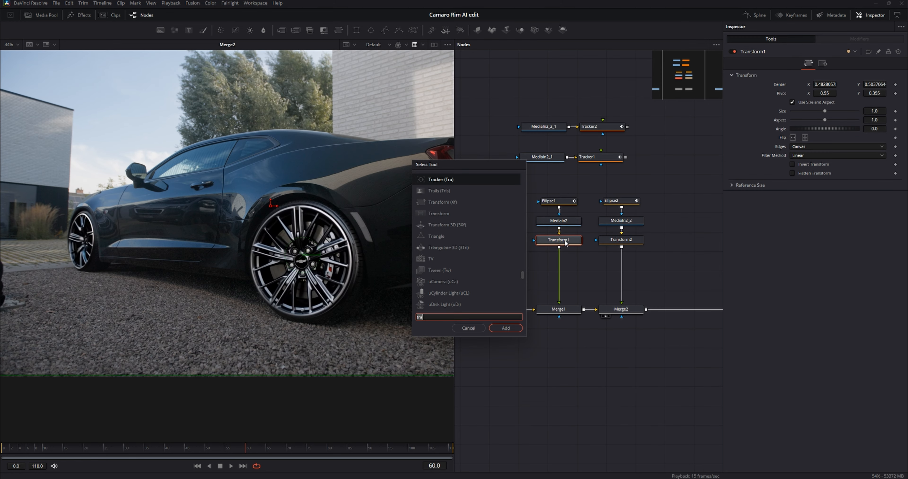
text(cc)
key(Return)
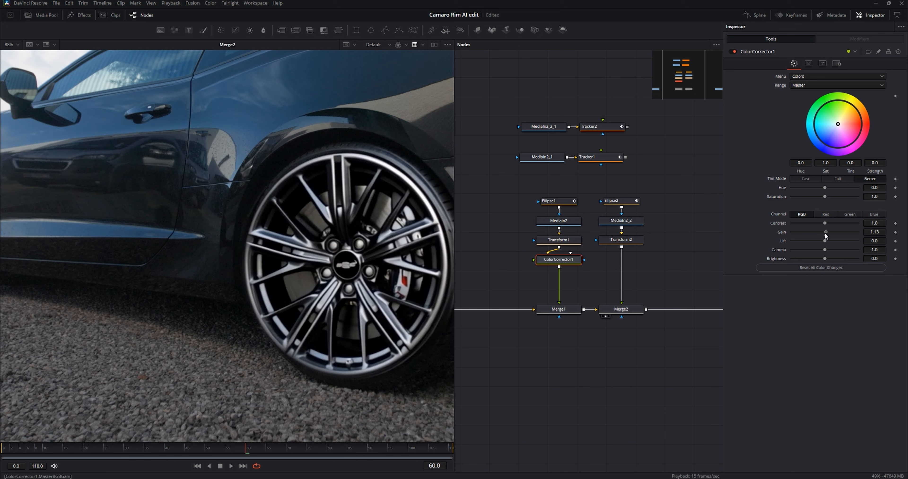
mouse_move(826, 235)
mouse_down()
mouse_move(818, 235)
mouse_move(828, 252)
mouse_up()
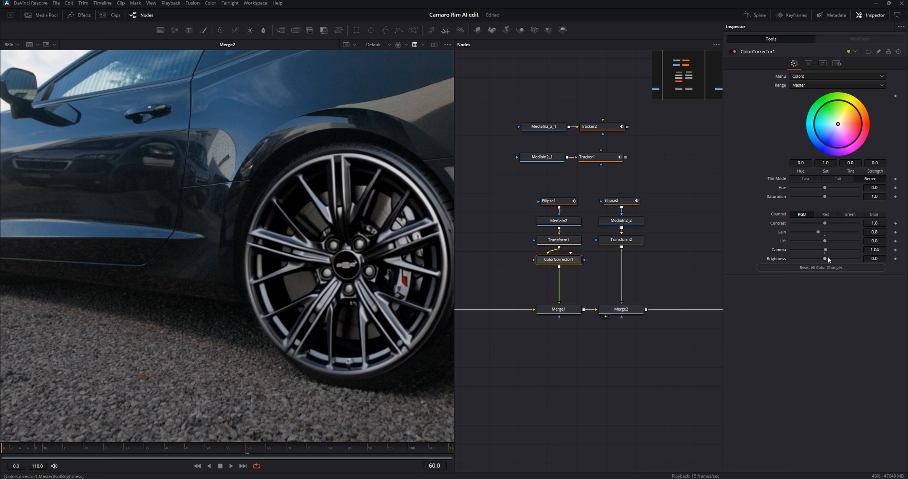
drag(819, 232, 813, 231)
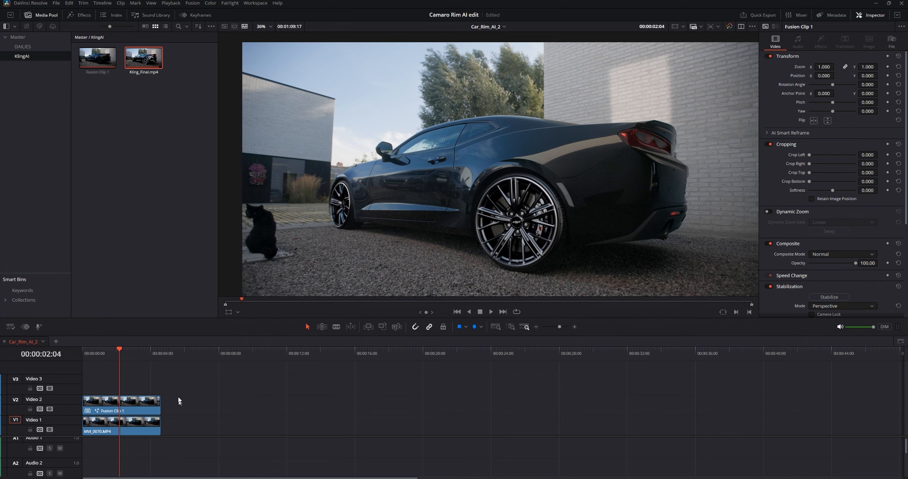
Step: Place Fusion Clip 1 on Video 1 directly after the MVI_0070.MP4 clip in the Car_Rim_AI_2 timeline
drag(208, 377, 81, 465)
drag(98, 410, 449, 407)
click(365, 371)
click(363, 353)
scroll(366, 408, up, 4)
drag(644, 428, 437, 435)
mouse_move(465, 409)
mouse_down()
mouse_move(474, 426)
mouse_move(465, 426)
mouse_up()
key(ctrl+equal)
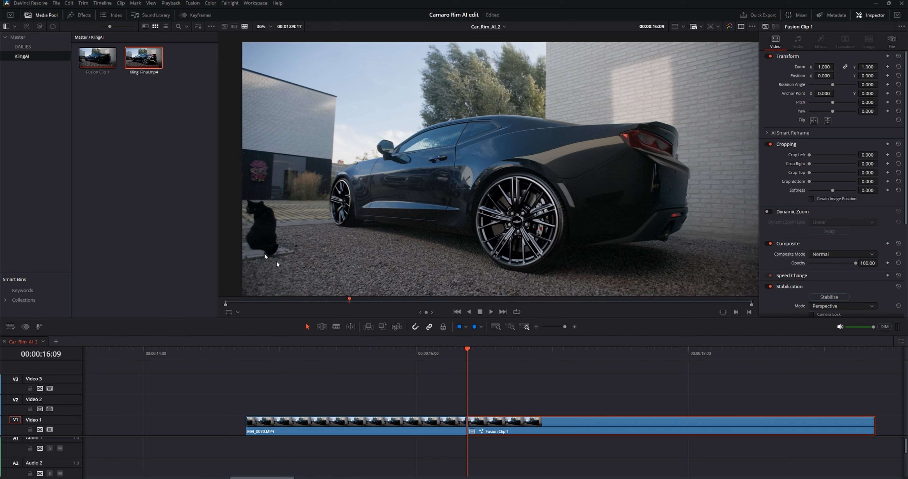
Step: Apply a Smooth Cut transition between MVI_0070.MP4 and Fusion Clip 1, and move the playhead to 00:00:15:20 before it
click(79, 15)
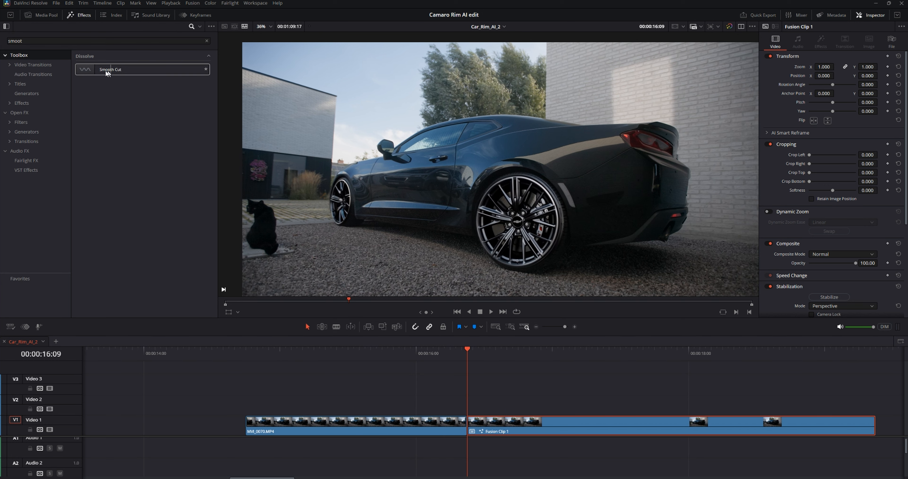
drag(101, 70, 446, 412)
click(395, 358)
click(449, 372)
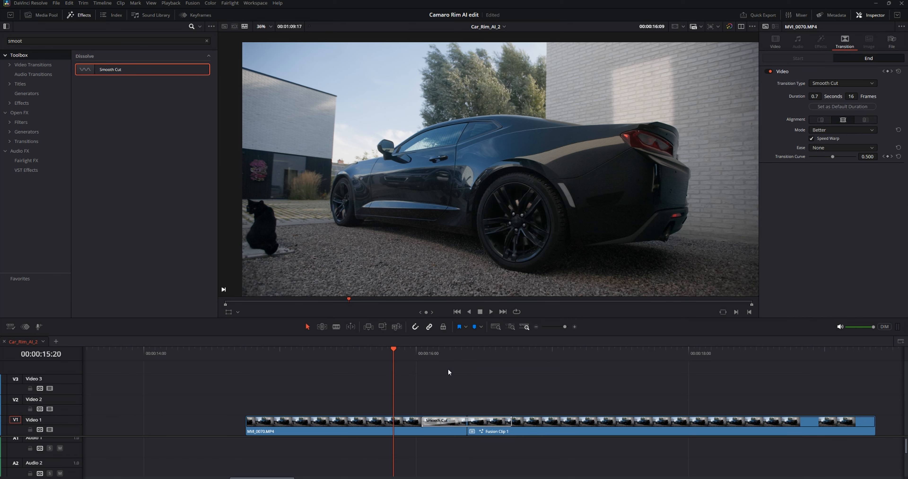